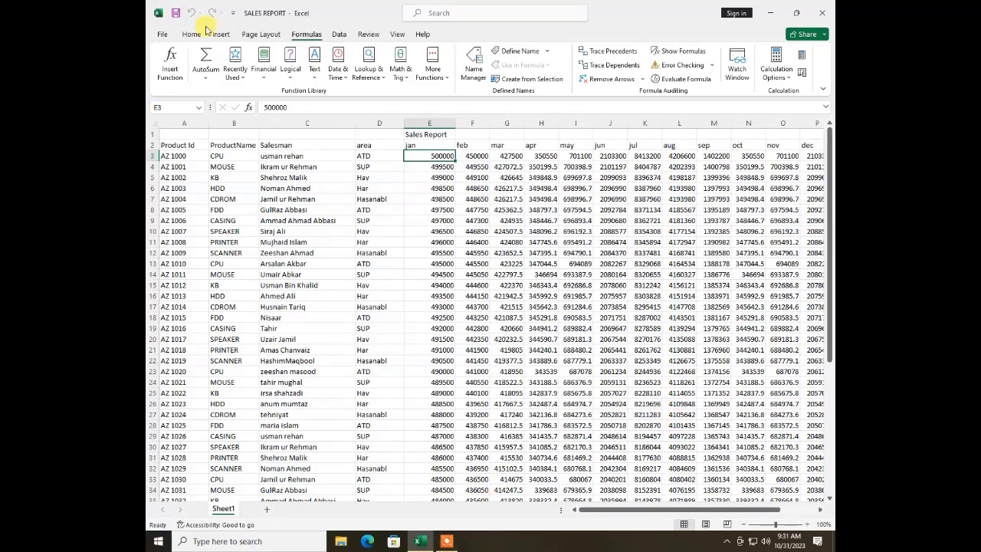
# Review the additional AutoSum functions and the recently used functions without inserting any into cell E3.
pyautogui.click(204, 77)
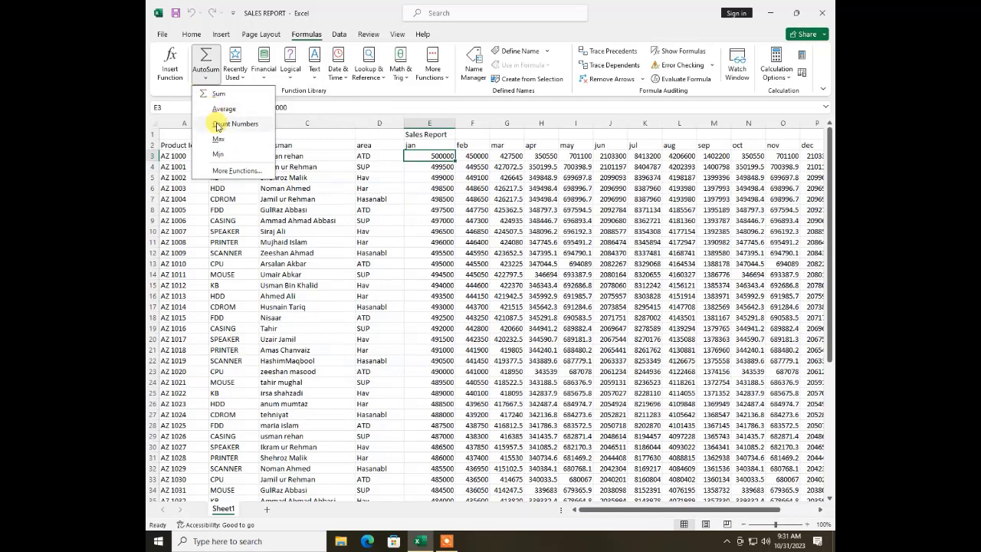
pyautogui.click(224, 170)
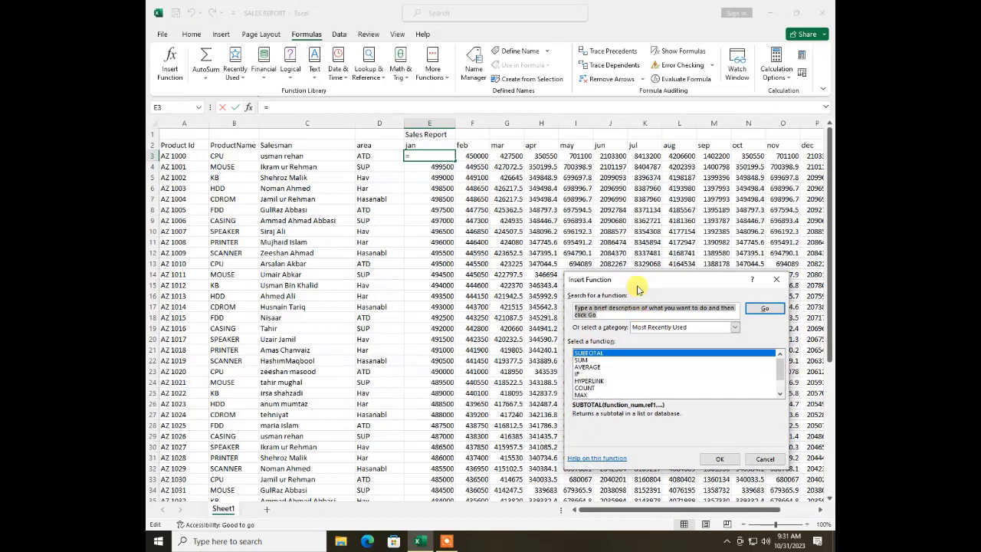
pyautogui.moveTo(636, 285); pyautogui.dragTo(406, 32)
pyautogui.scroll(-1, 367, 140)
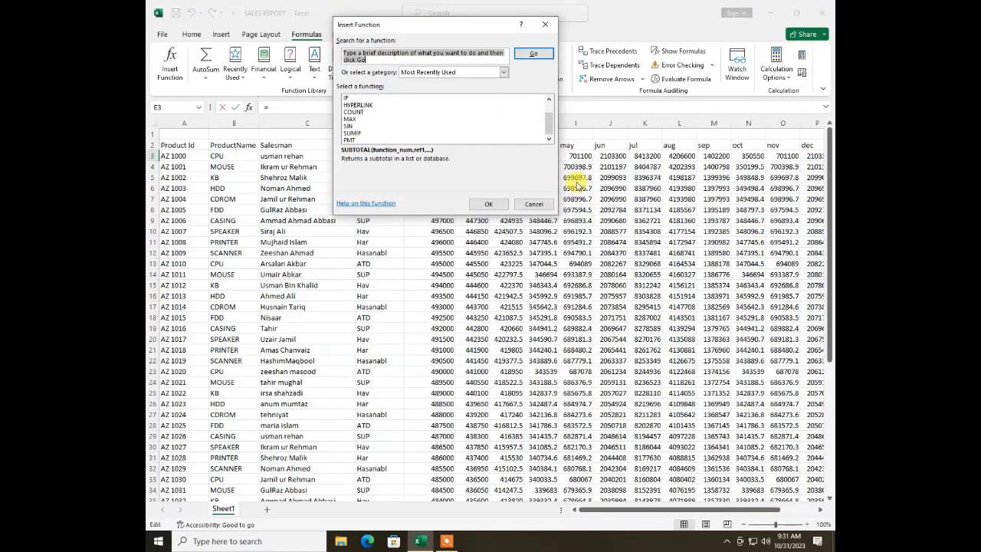
pyautogui.click(533, 204)
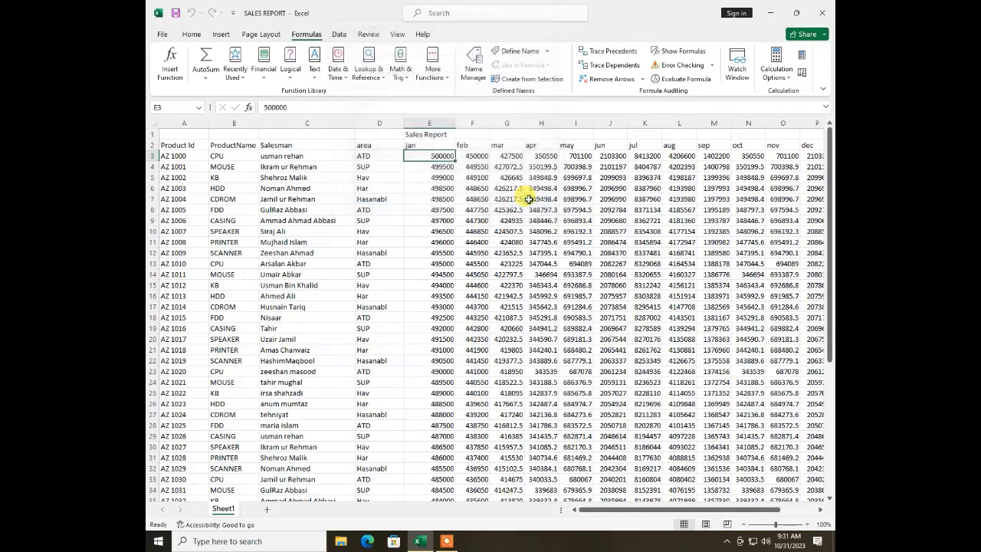
pyautogui.click(236, 78)
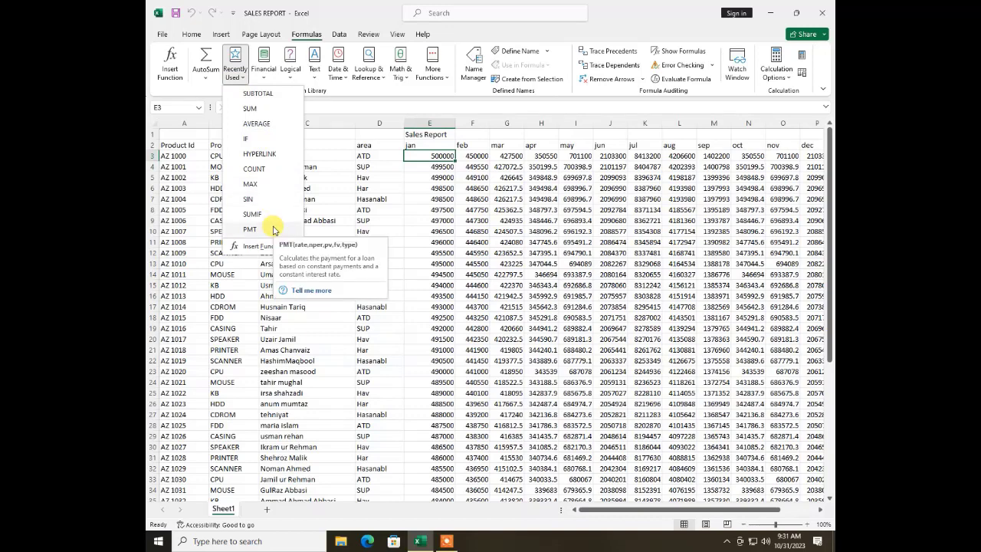
# Browse the full range of financial functions, including their Insert Function listing, without inserting one.
pyautogui.click(269, 78)
pyautogui.click(269, 78)
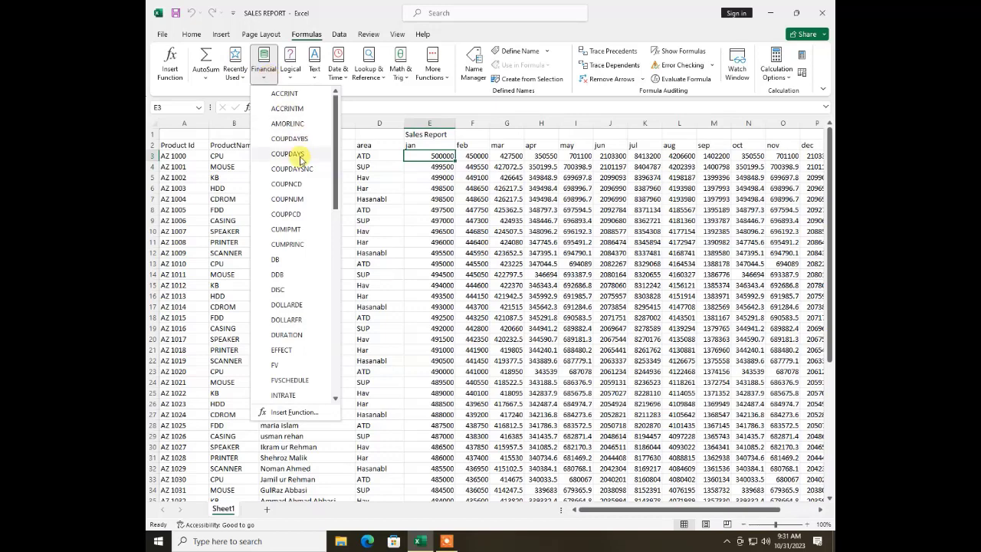
pyautogui.scroll(-11, 288, 161)
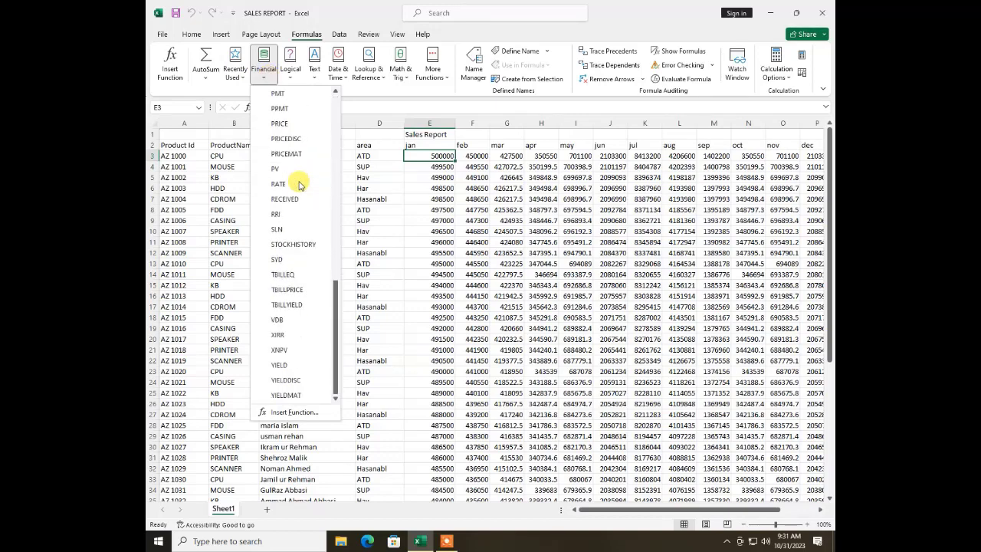
pyautogui.scroll(7, 285, 168)
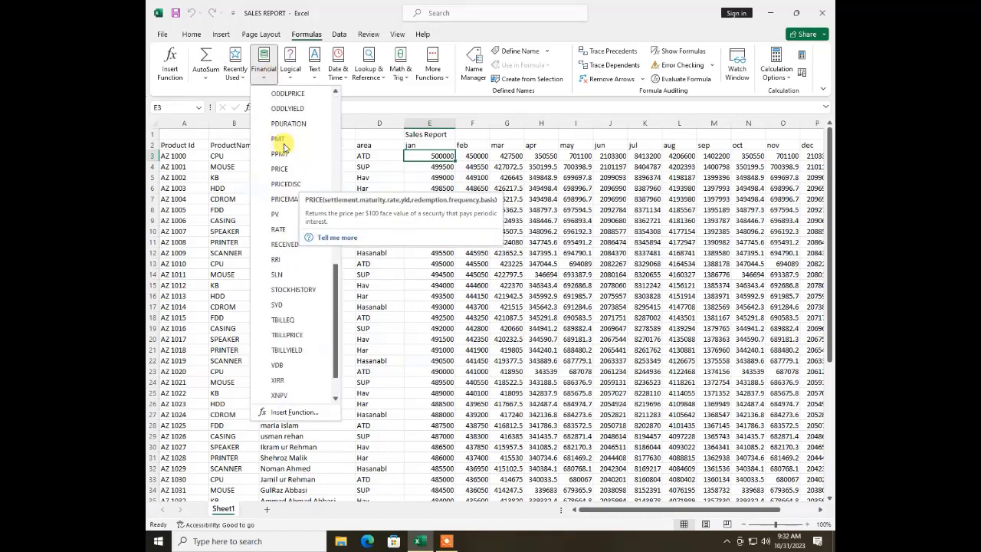
pyautogui.scroll(4, 281, 115)
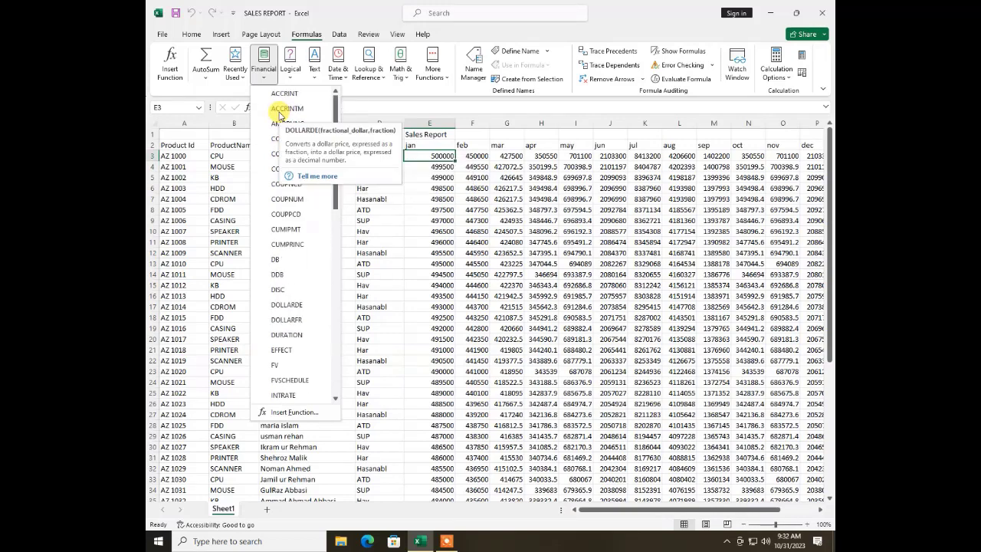
pyautogui.scroll(-5, 291, 211)
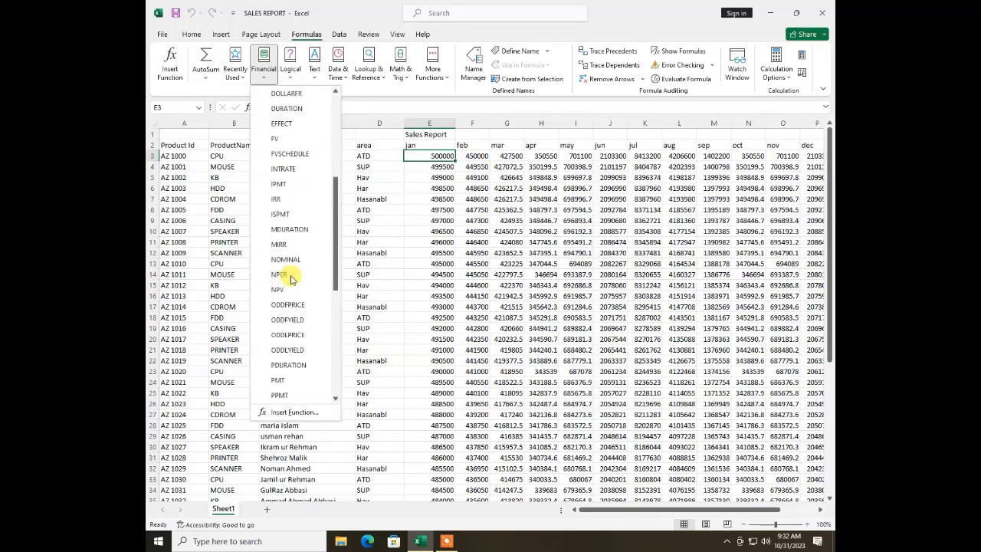
pyautogui.click(264, 413)
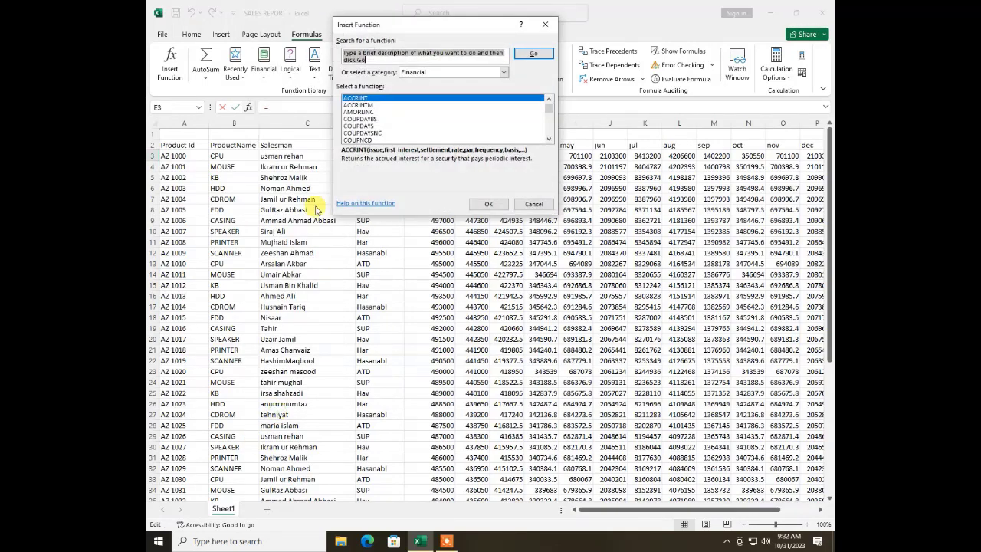
pyautogui.scroll(-15, 377, 121)
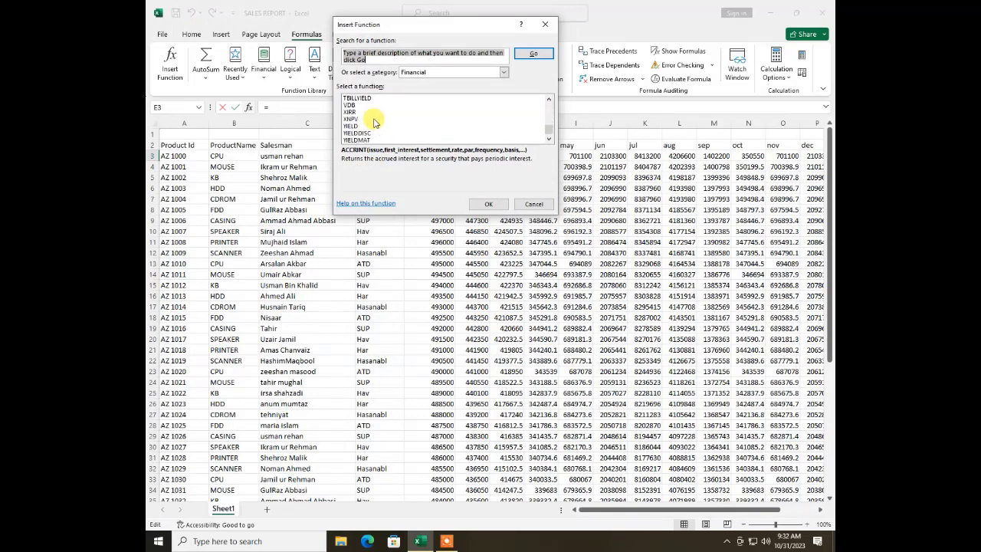
pyautogui.click(531, 204)
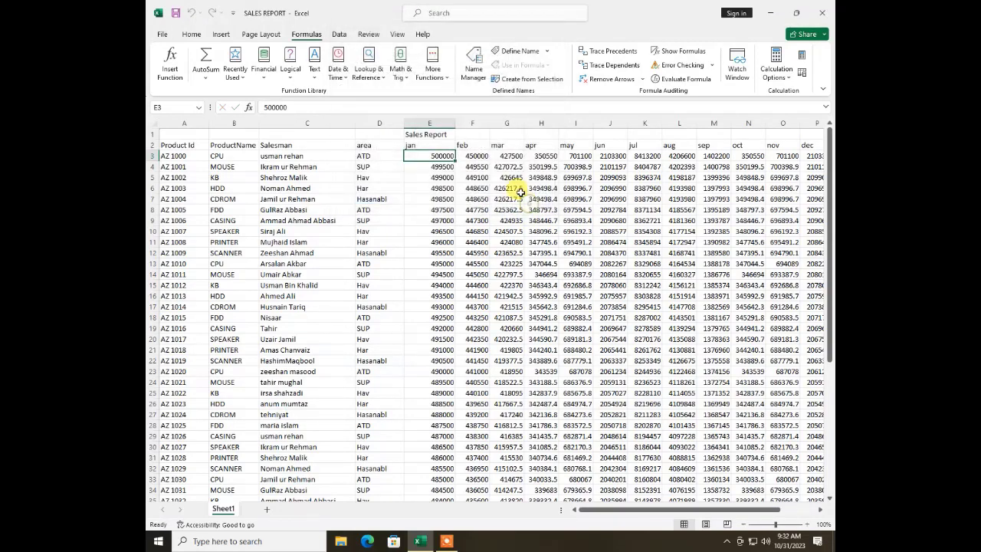
# Examine the available logical functions and their Insert Function listing without inserting one.
pyautogui.click(289, 72)
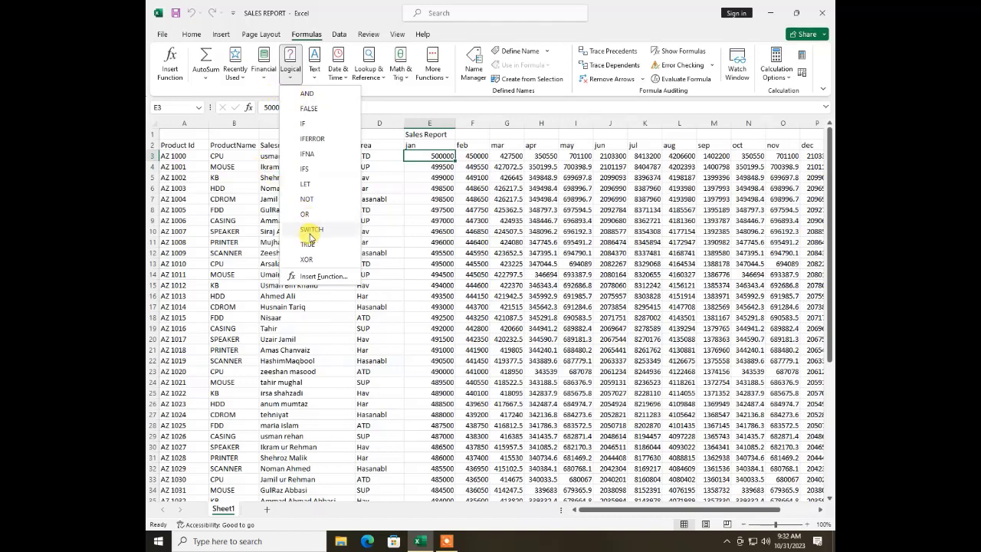
pyautogui.click(312, 284)
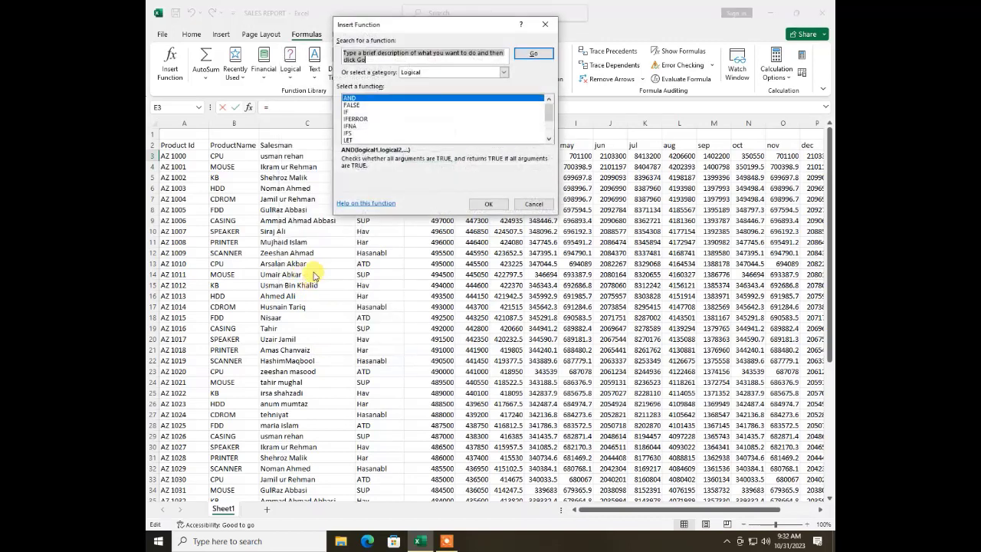
pyautogui.scroll(-2, 365, 130)
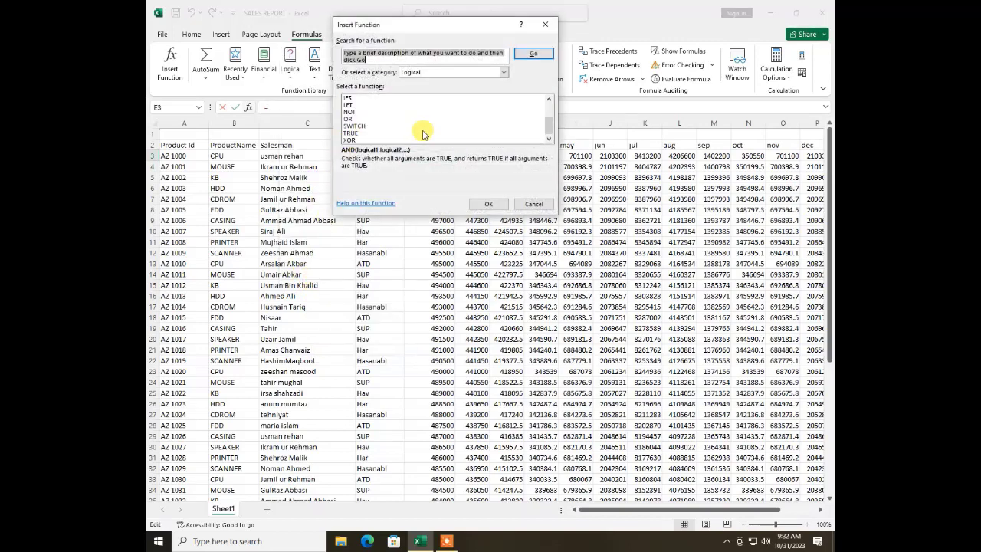
pyautogui.click(532, 203)
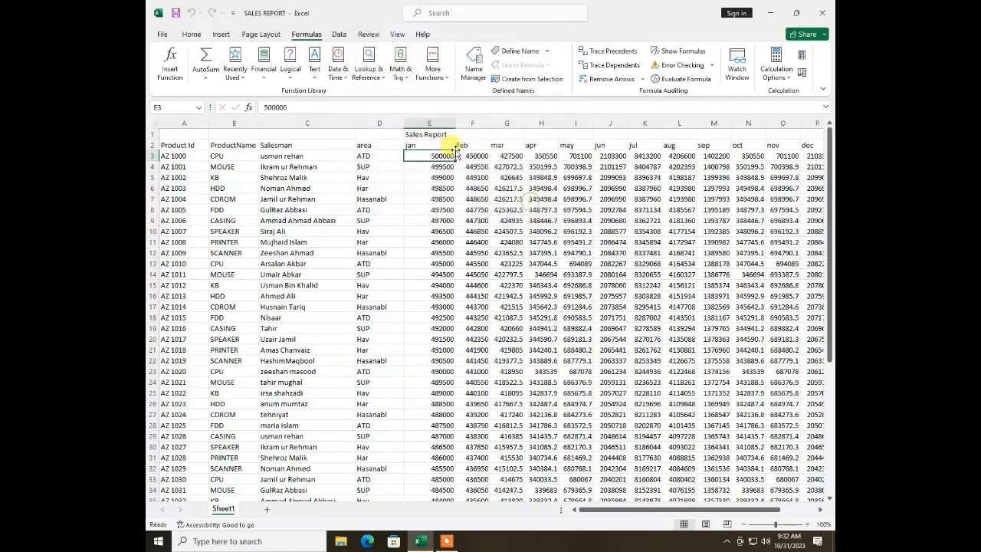
# Look through the available text functions and the date and time functions.
pyautogui.click(314, 71)
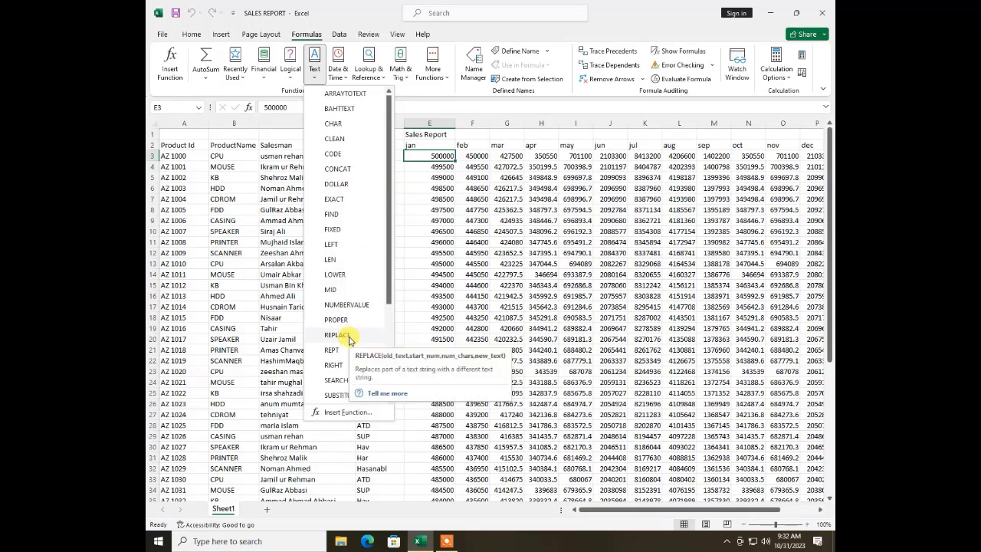
pyautogui.scroll(-3, 348, 334)
pyautogui.scroll(3, 349, 330)
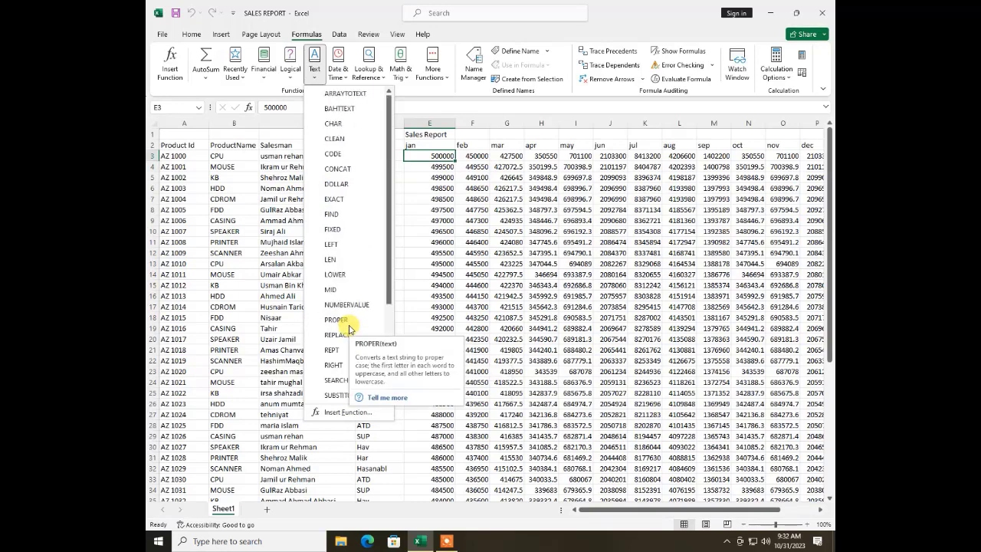
pyautogui.click(339, 74)
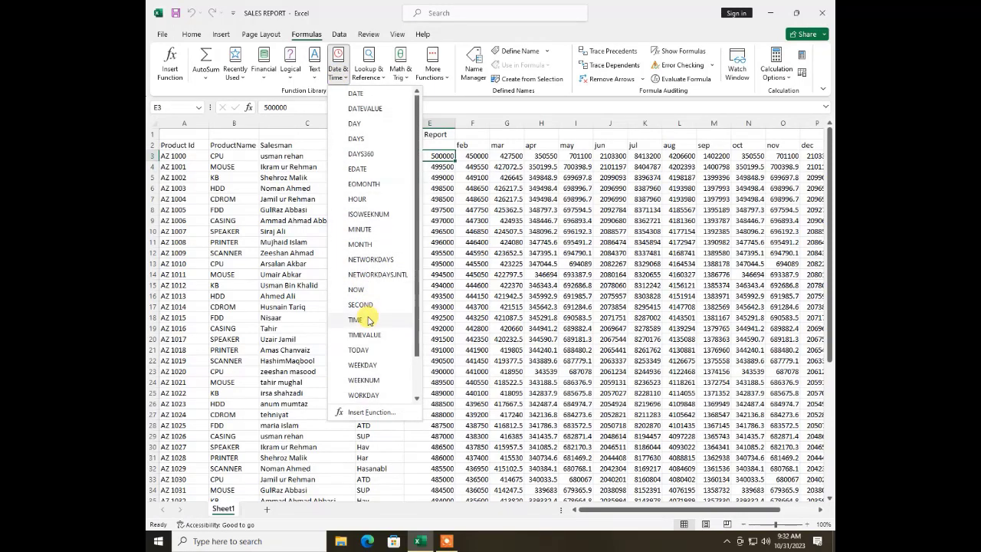
pyautogui.scroll(-1, 369, 320)
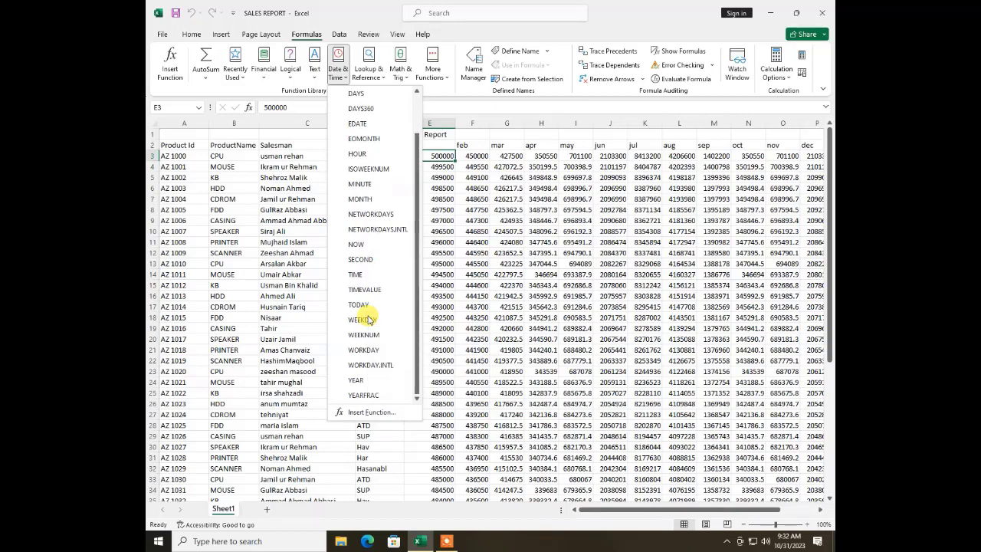
# Look through the complete set of lookup and reference functions.
pyautogui.click(368, 76)
pyautogui.click(369, 78)
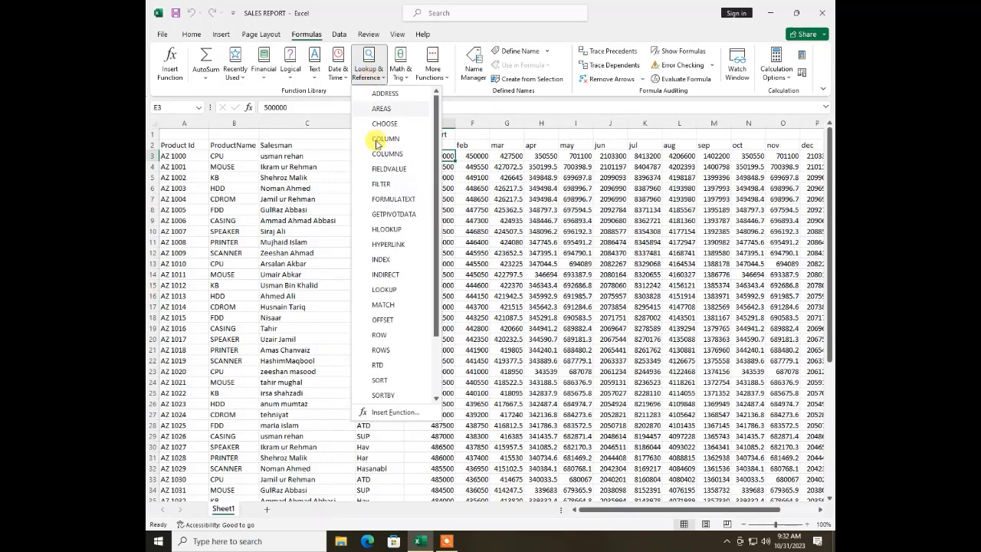
pyautogui.scroll(-2, 405, 314)
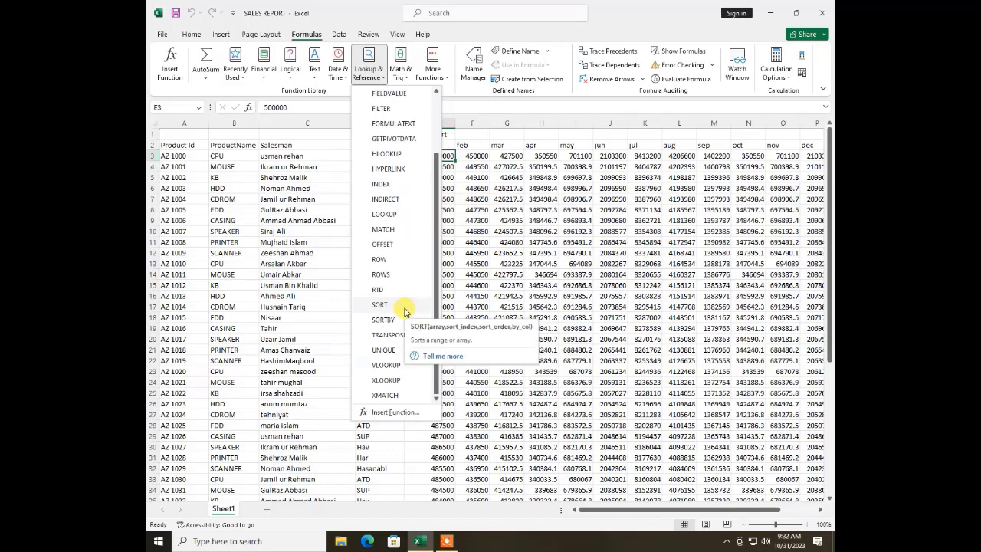
pyautogui.scroll(2, 405, 312)
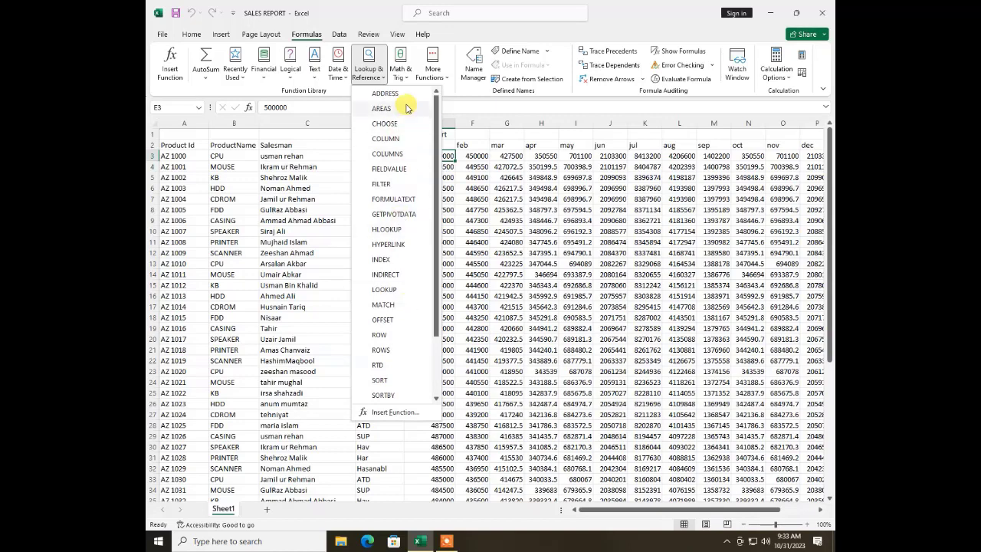
# Examine the math and trigonometry functions and the additional categories such as Statistical, Engineering, Compatibility and Web.
pyautogui.click(400, 70)
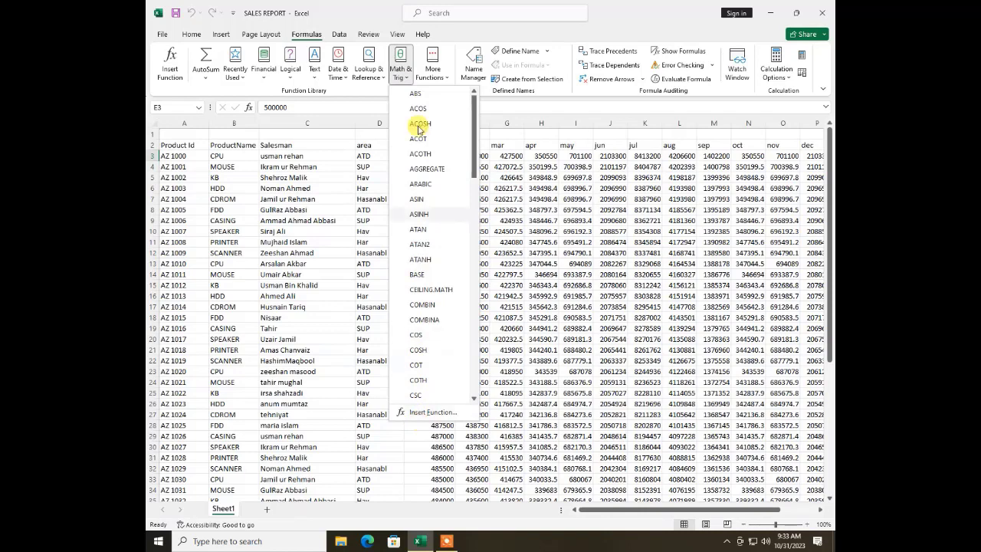
pyautogui.click(437, 80)
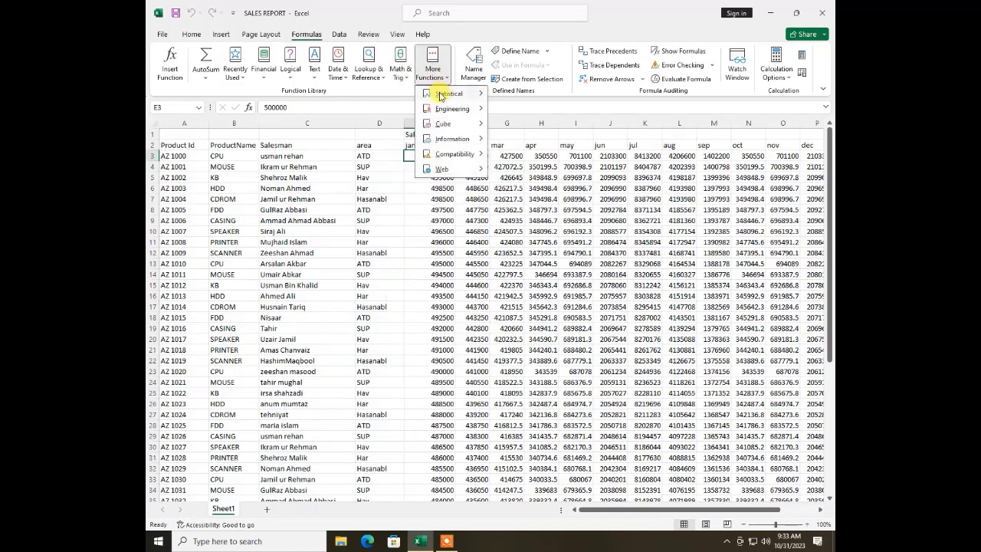
pyautogui.moveTo(444, 113)
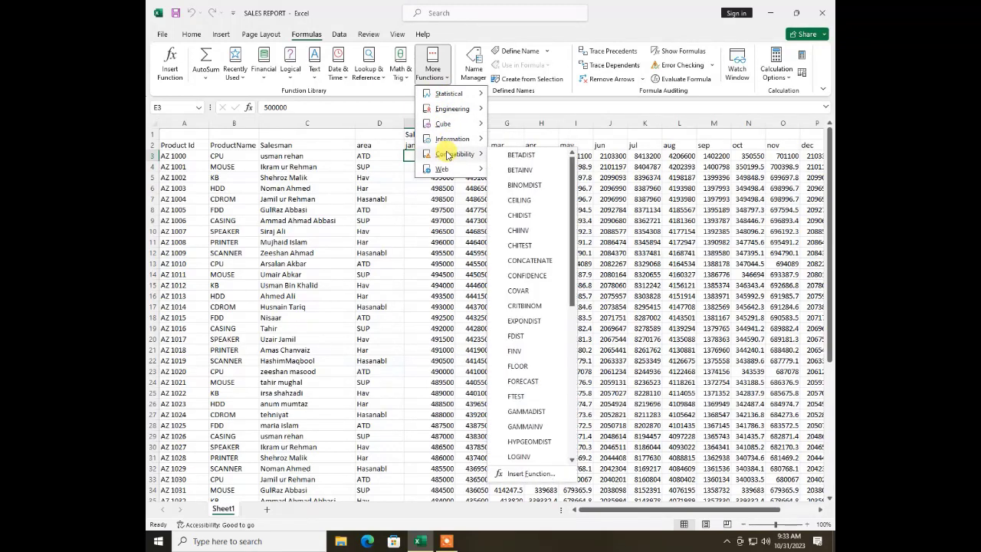
pyautogui.moveTo(450, 169)
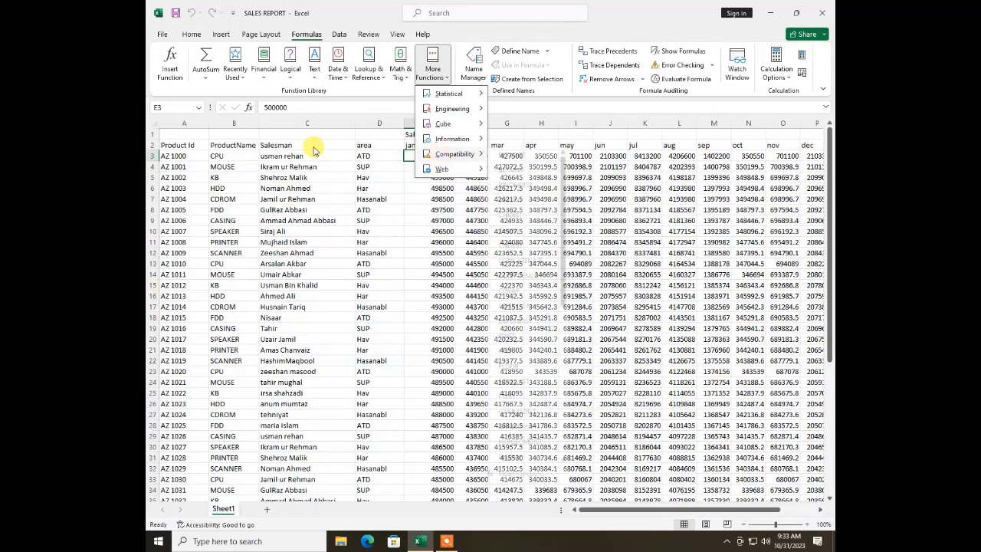
pyautogui.click(306, 193)
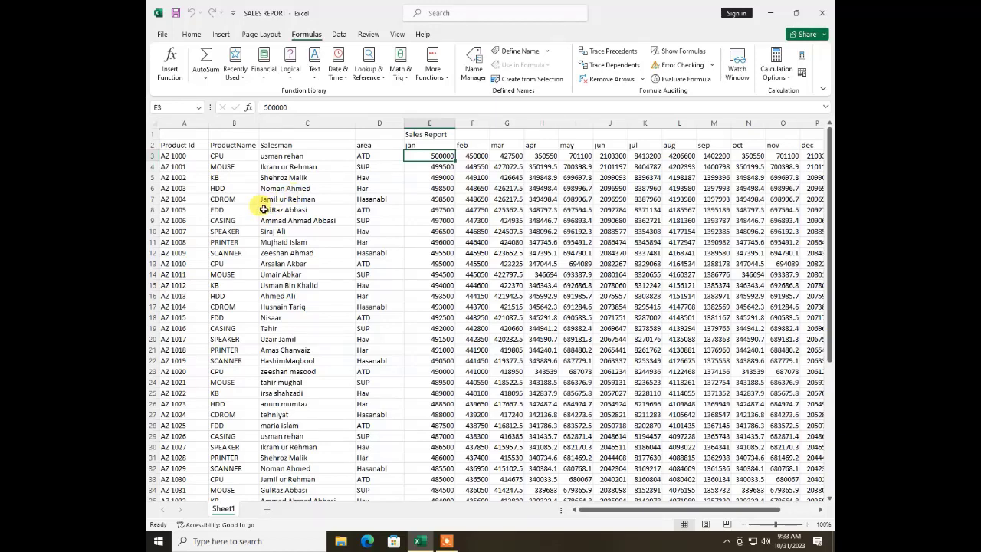
# Copy the monthly sales figures in E3:O32 and paste them into a new sheet starting at cell A1.
pyautogui.click(499, 230)
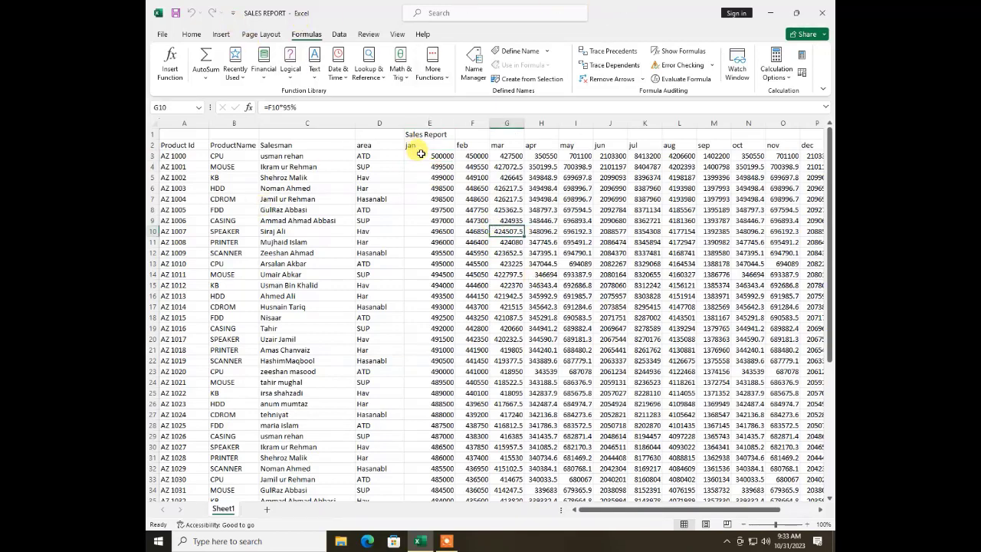
pyautogui.moveTo(418, 153); pyautogui.dragTo(766, 471)
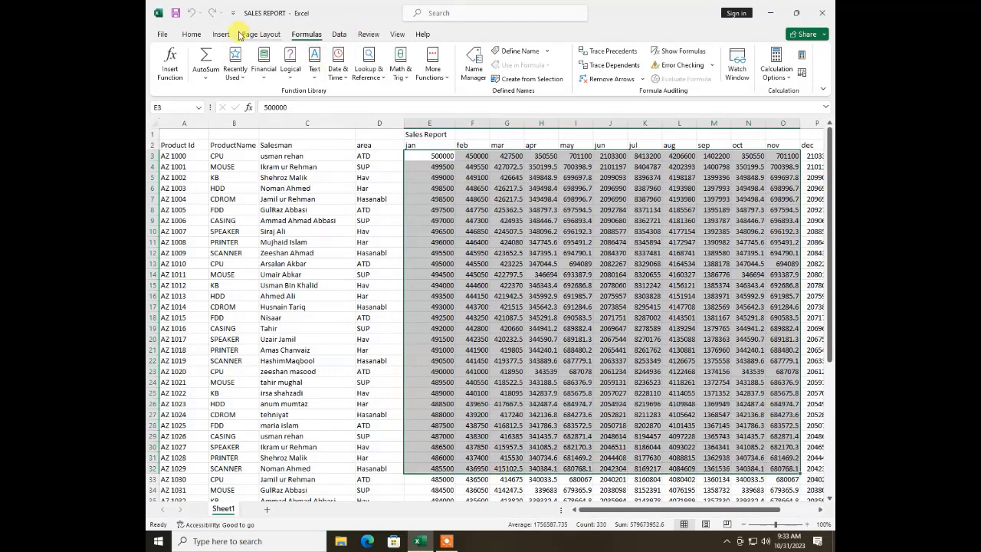
pyautogui.hotkey('ctrl', 'c')
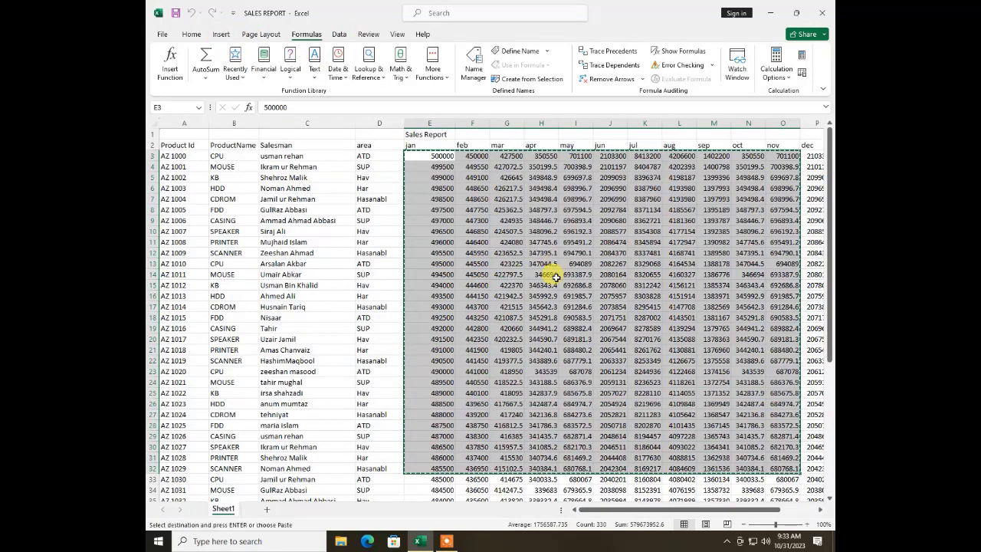
pyautogui.click(268, 510)
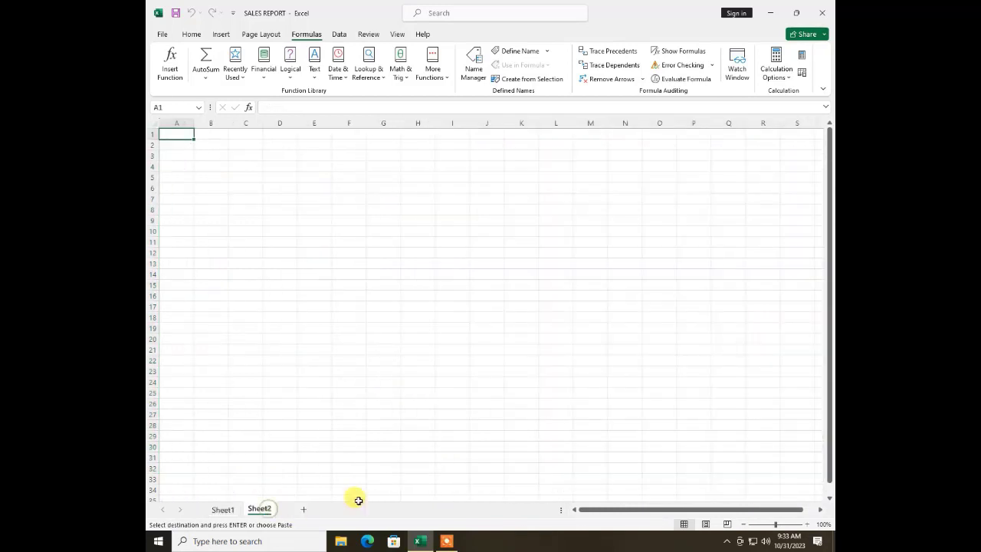
pyautogui.hotkey('ctrl', 'v')
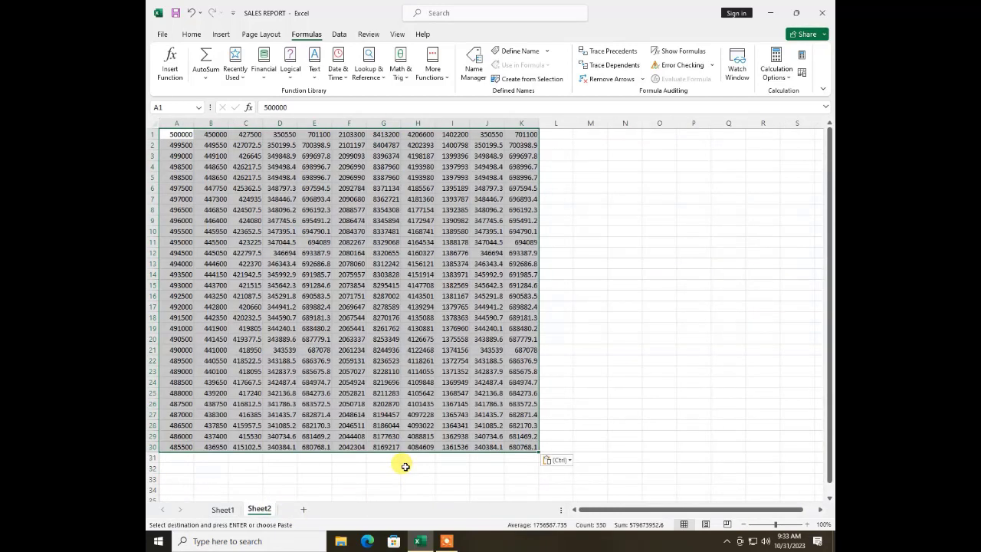
pyautogui.click(245, 307)
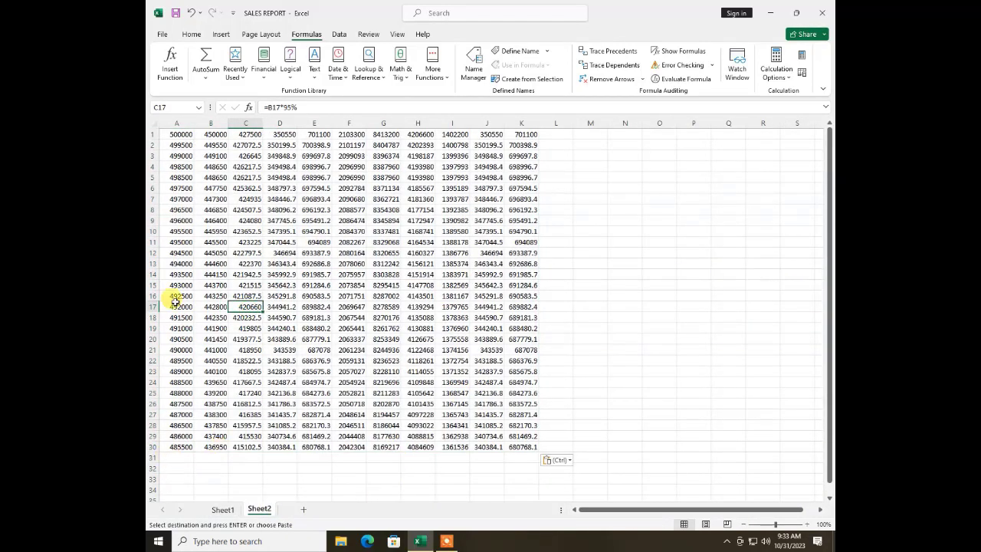
# Total A1:A30 in cell A31 with the SUM function from the Most Recently Used function category, and inspect the formula.
pyautogui.click(185, 456)
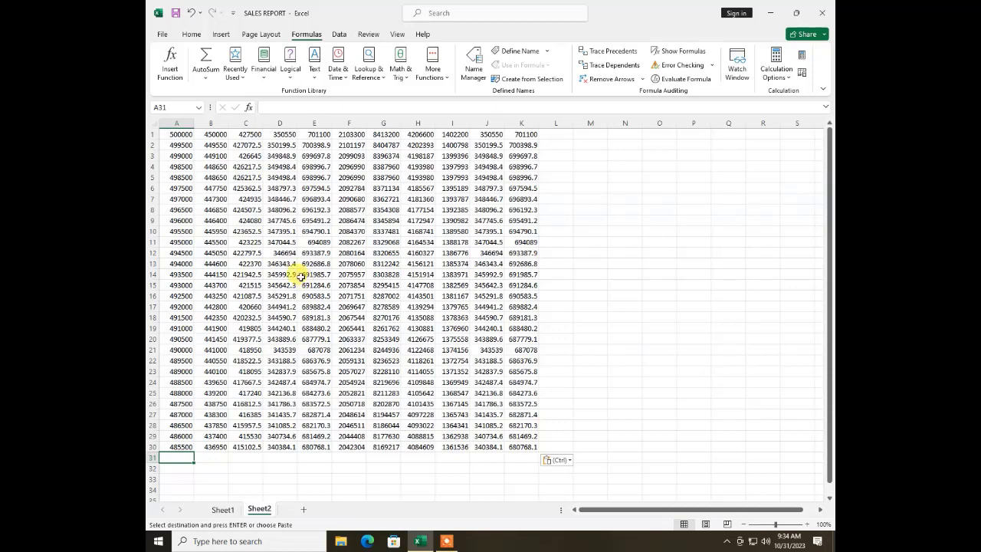
pyautogui.click(171, 65)
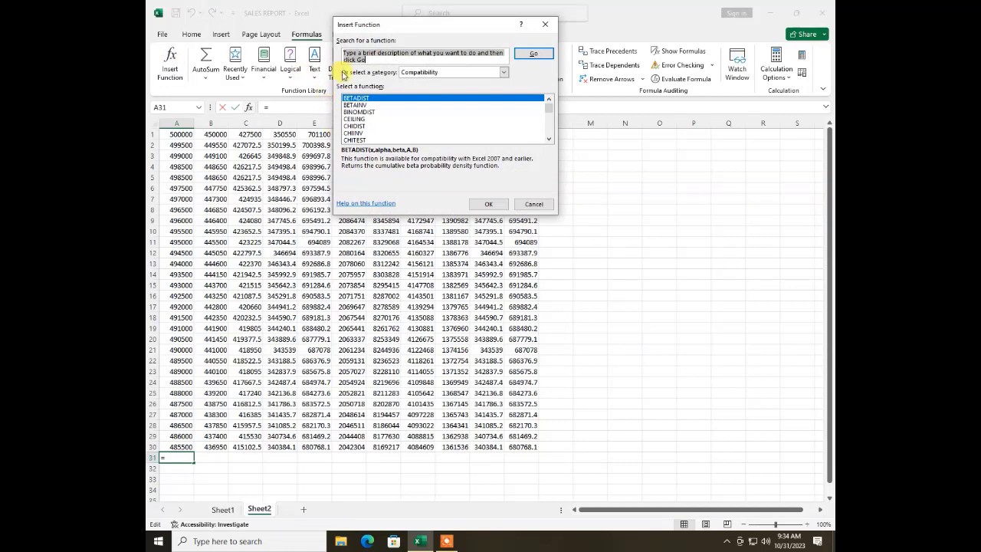
pyautogui.click(440, 73)
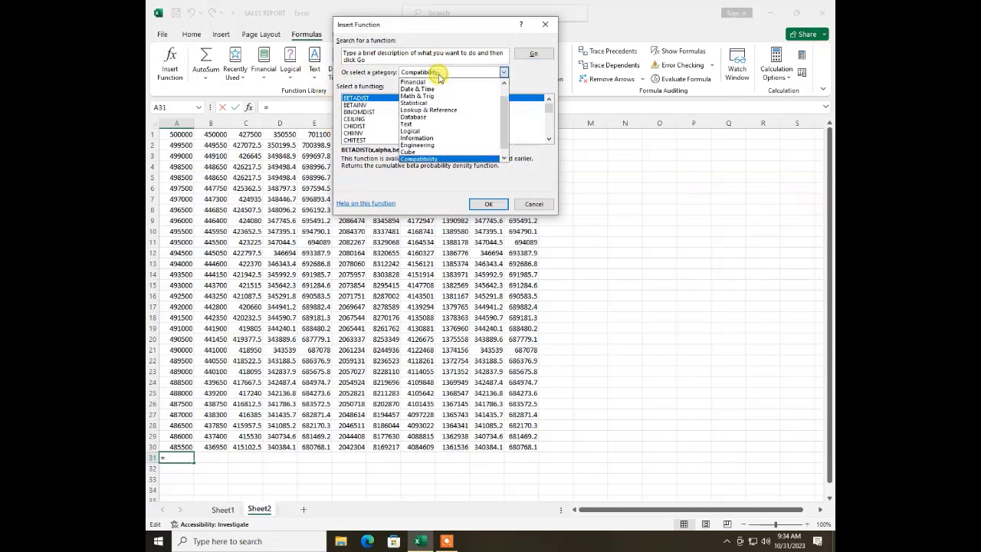
pyautogui.scroll(1, 422, 88)
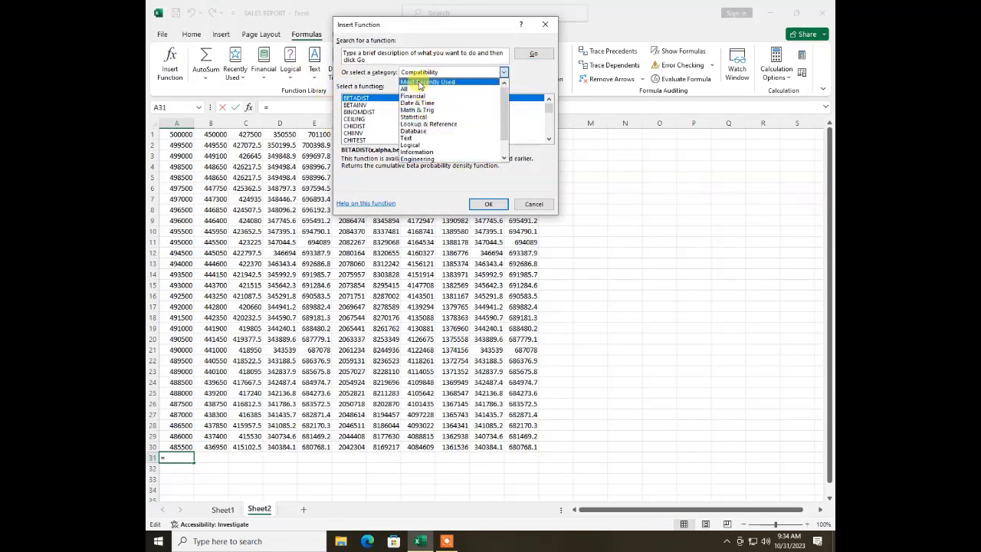
pyautogui.click(419, 83)
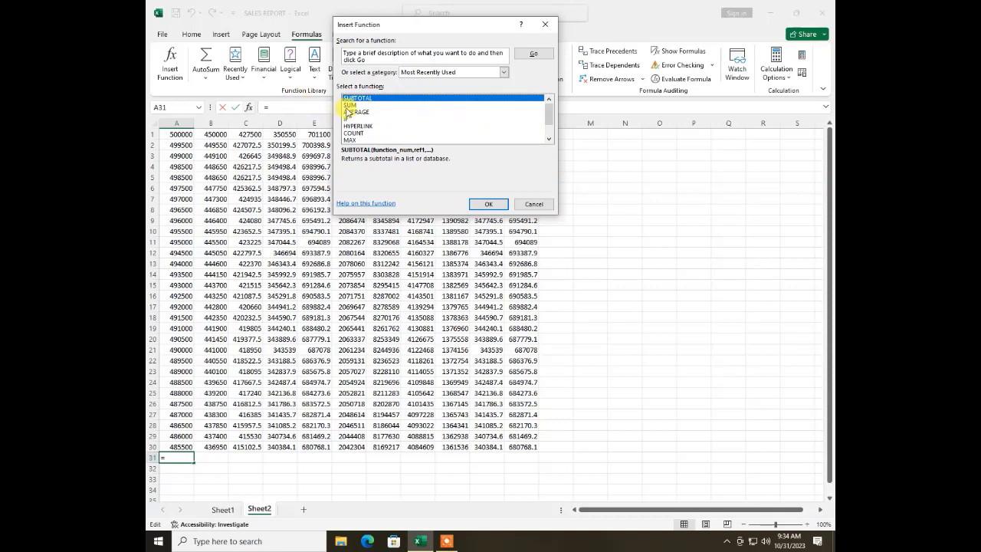
pyautogui.click(485, 207)
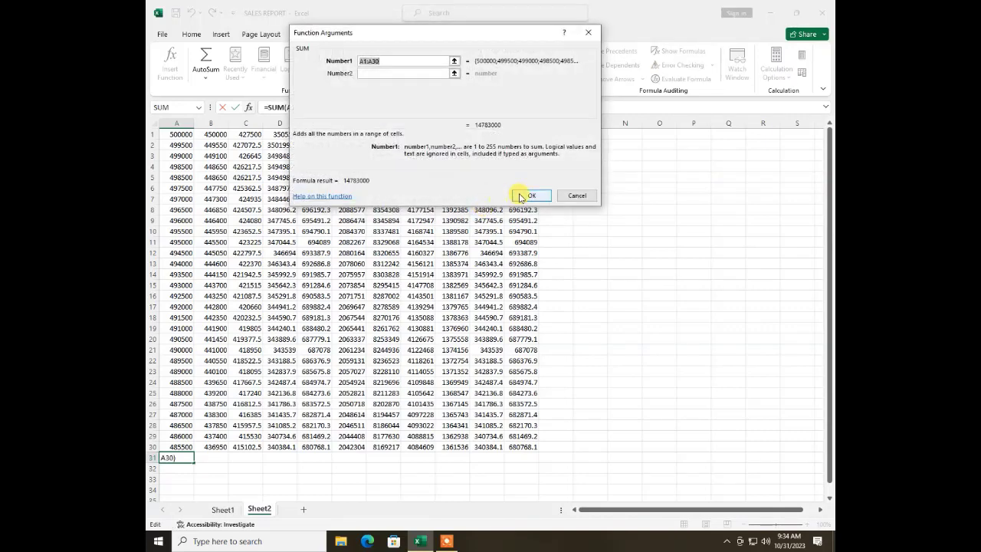
pyautogui.click(522, 196)
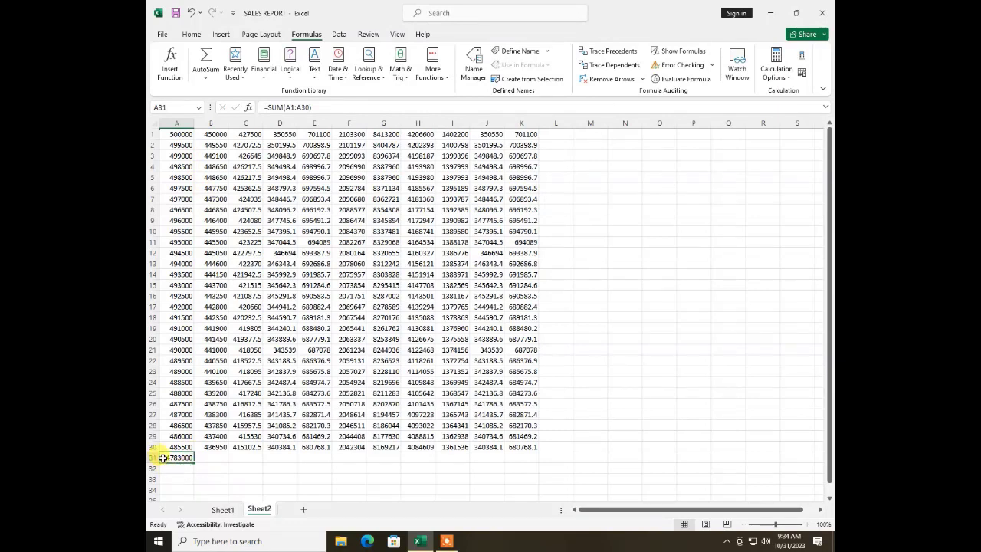
pyautogui.click(315, 108)
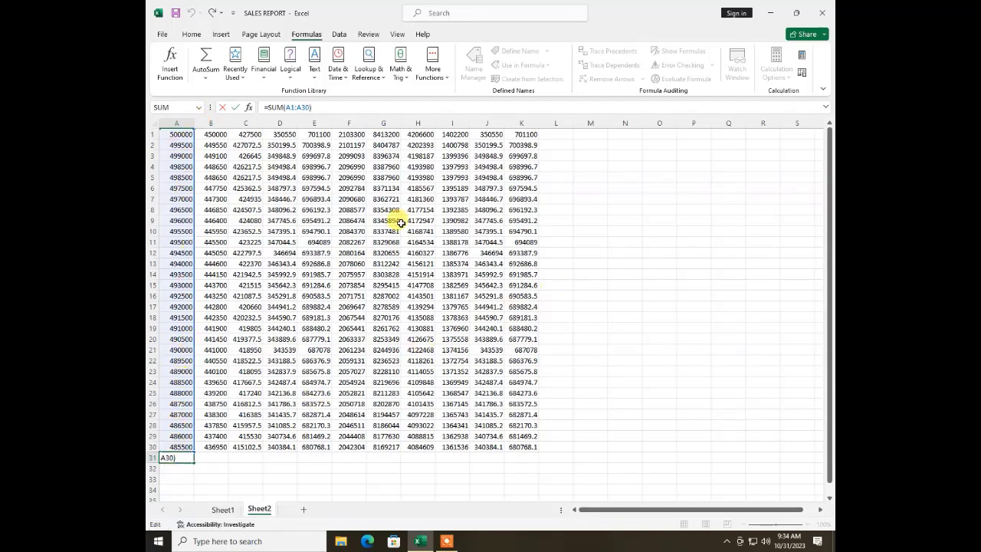
# Total the first row, A1:K1, in cell L1 by inserting the SUM function with its arguments dialog.
pyautogui.click(549, 132)
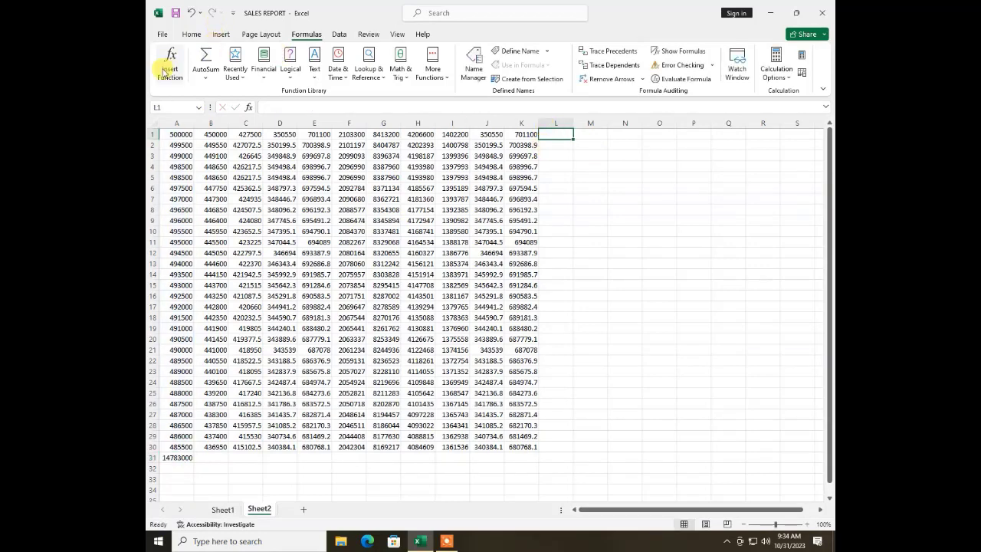
pyautogui.click(164, 68)
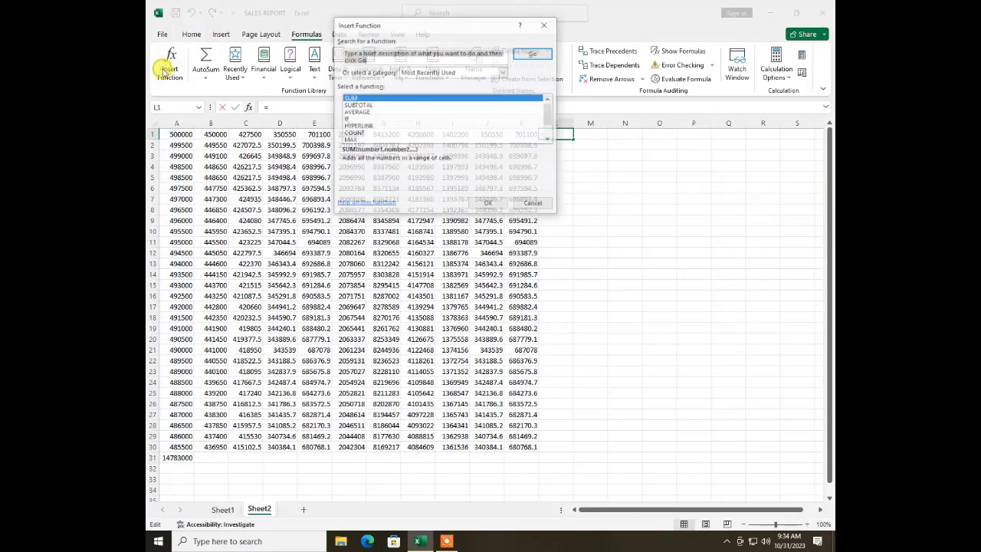
pyautogui.click(352, 99)
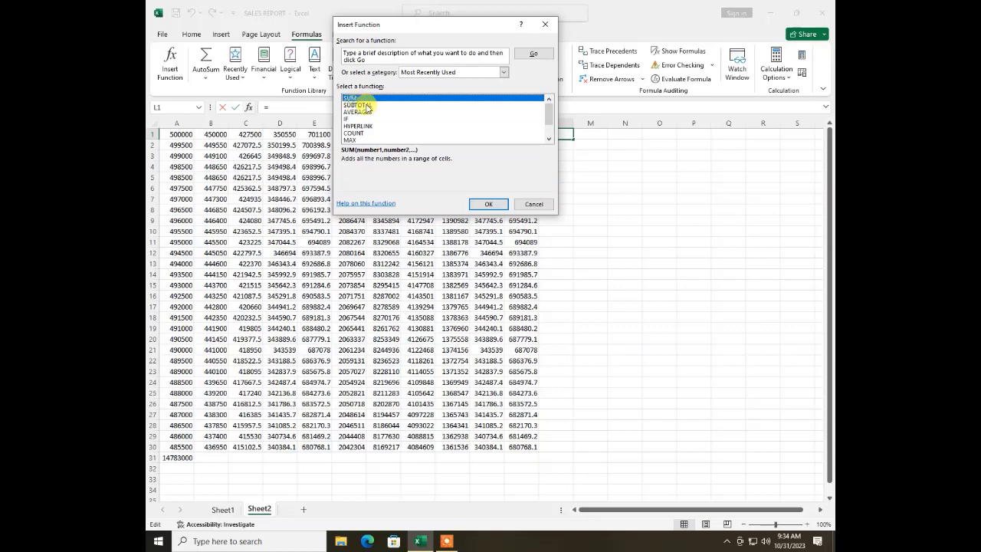
pyautogui.click(476, 203)
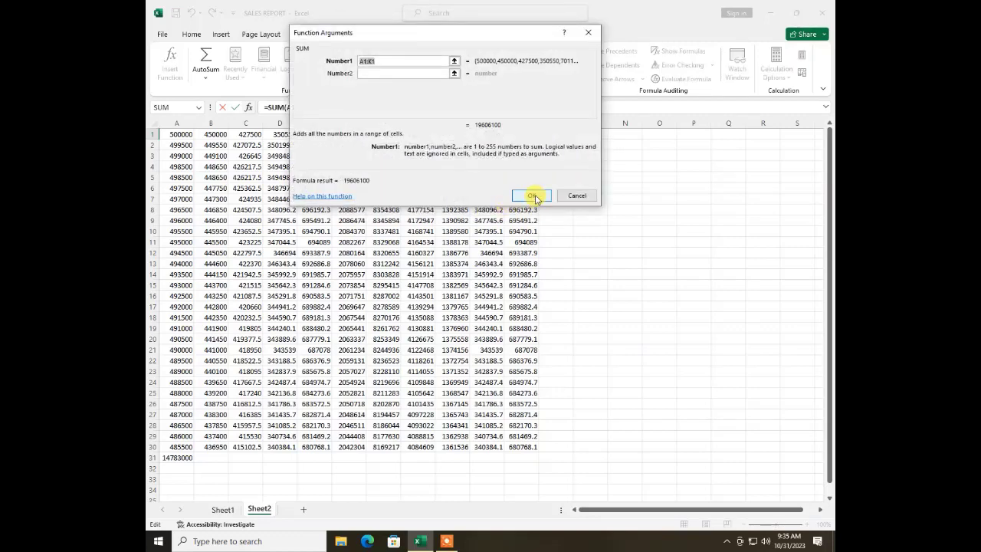
pyautogui.click(533, 197)
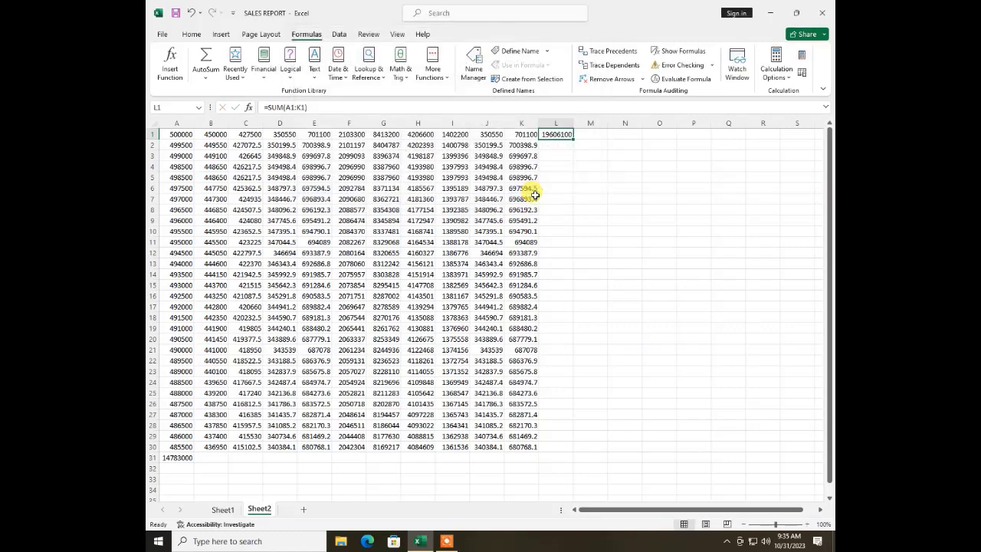
# Total row 4, A4:K4, in cell L4 using the Sum option of AutoSum.
pyautogui.click(243, 455)
pyautogui.click(215, 71)
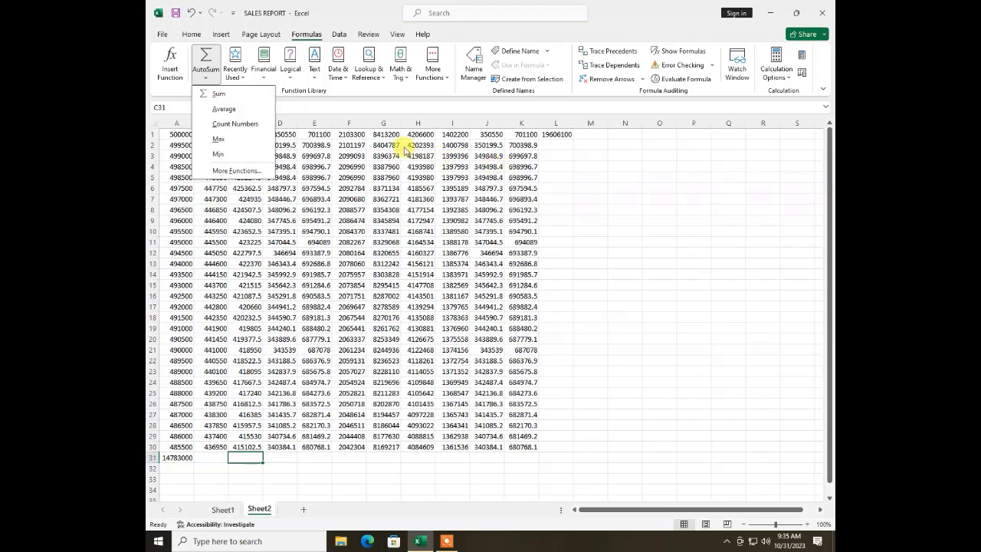
pyautogui.click(564, 168)
pyautogui.click(563, 168)
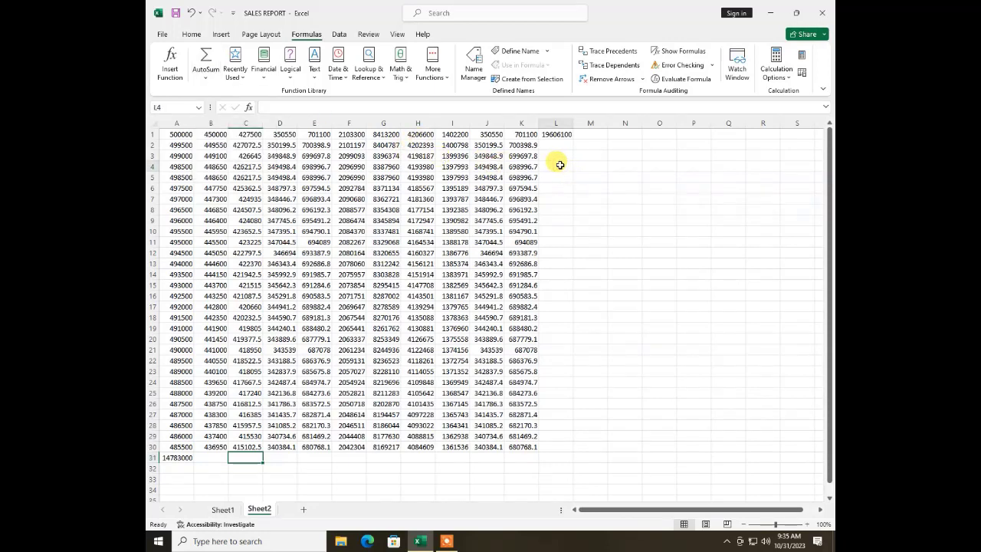
pyautogui.click(204, 76)
pyautogui.click(217, 93)
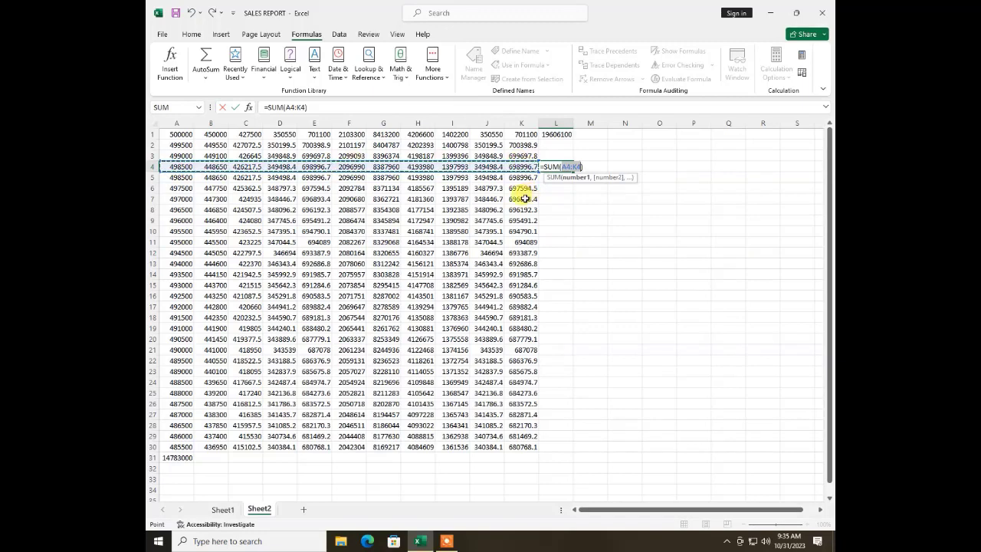
pyautogui.press('Return')
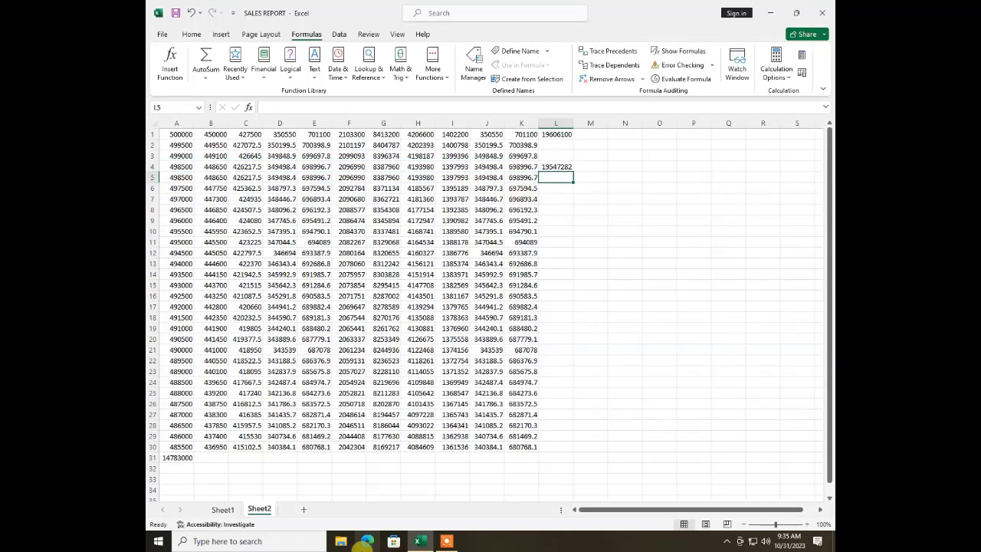
# Total C1:C30 in cell C31 using the Sum option of AutoSum.
pyautogui.click(244, 457)
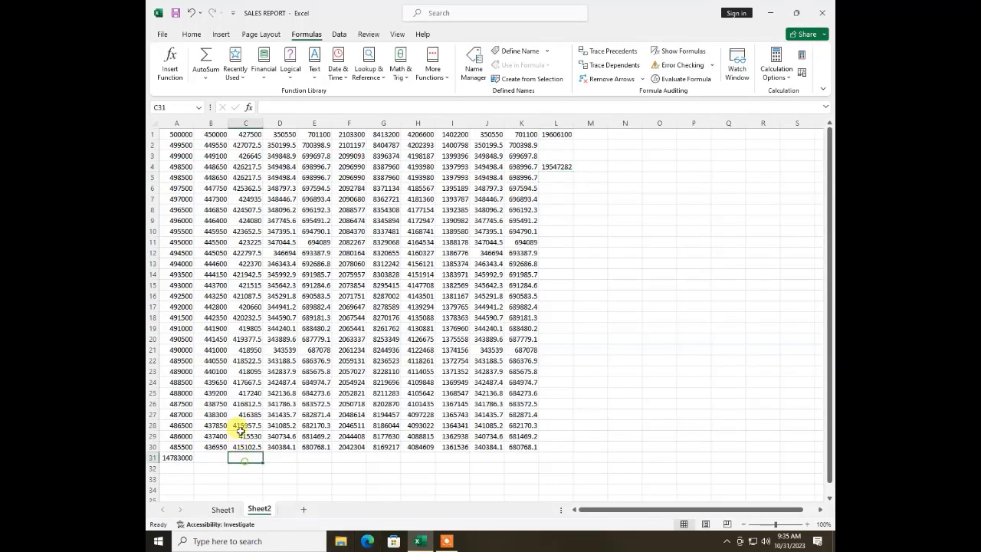
pyautogui.click(206, 77)
pyautogui.click(212, 92)
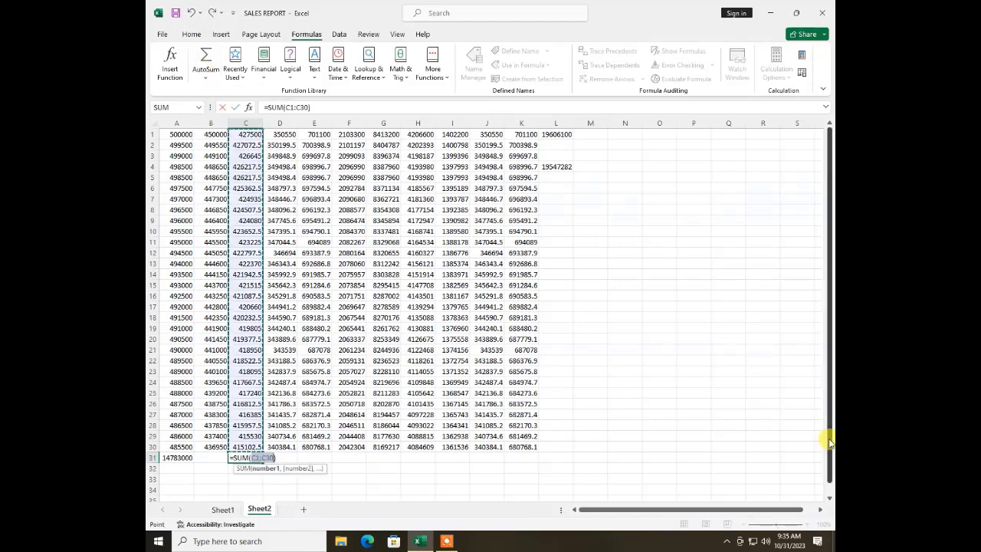
pyautogui.press('Return')
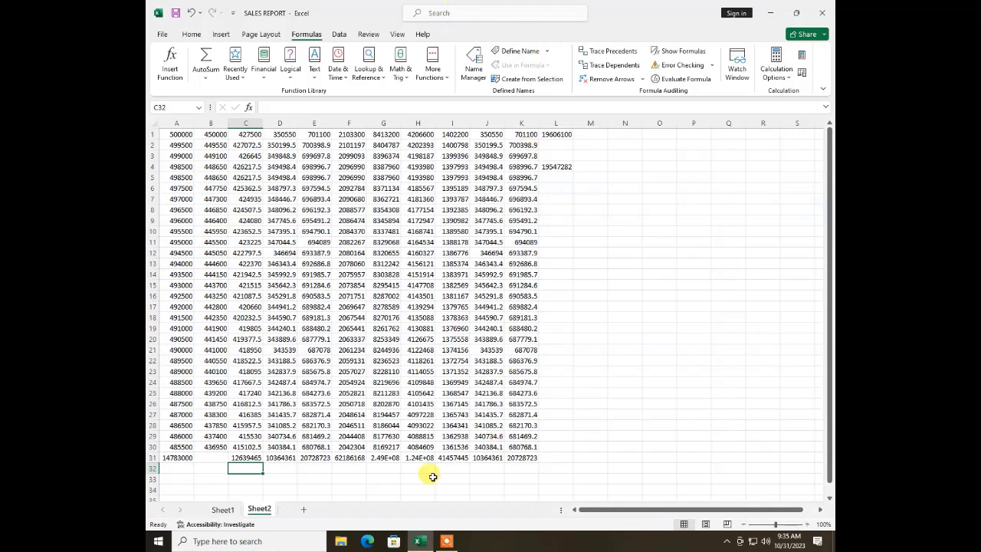
# Clear the automatically filled values from D31:M31.
pyautogui.click(308, 460)
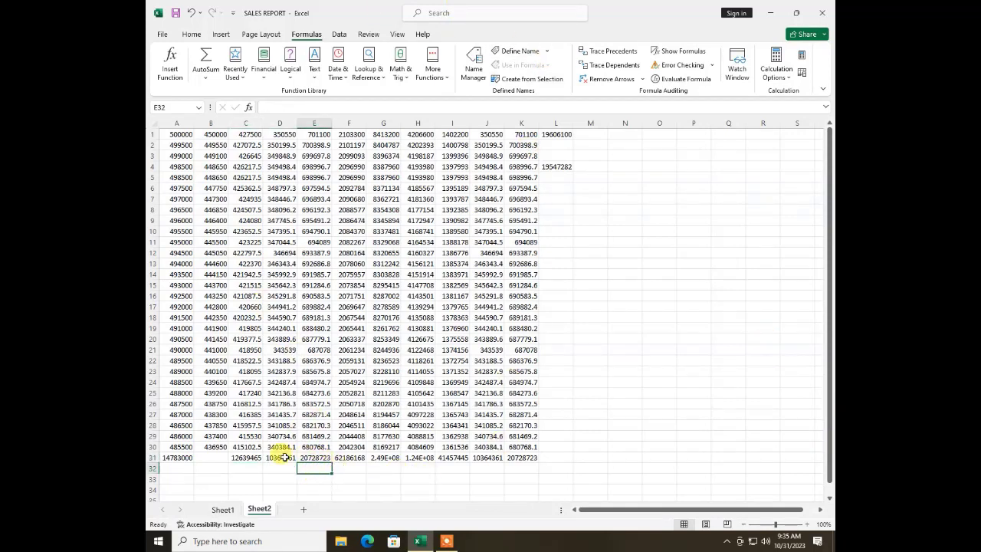
pyautogui.moveTo(281, 457); pyautogui.dragTo(610, 453)
pyautogui.press('Delete')
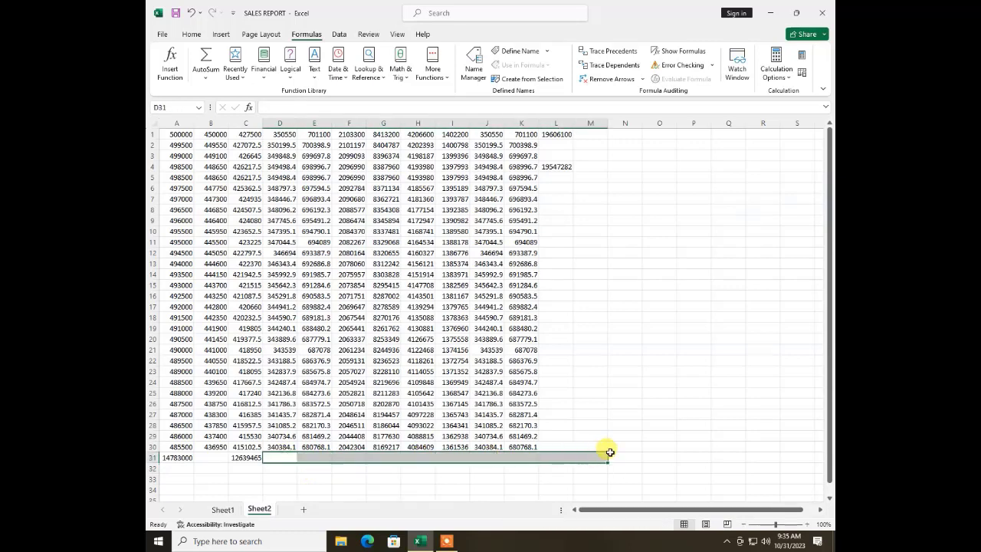
# Total E1:E30 in cell E31 with the SUM function from the recently used functions.
pyautogui.click(313, 456)
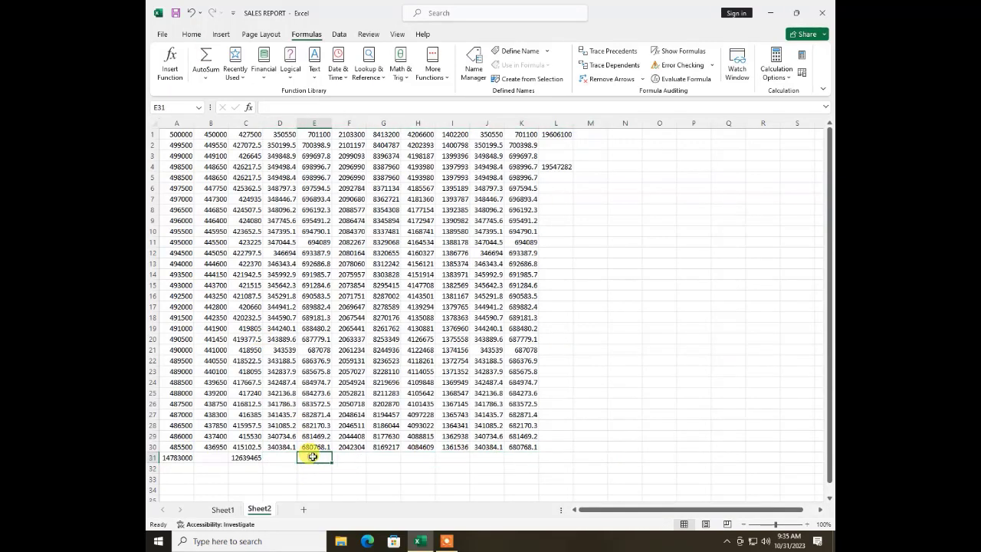
pyautogui.click(236, 75)
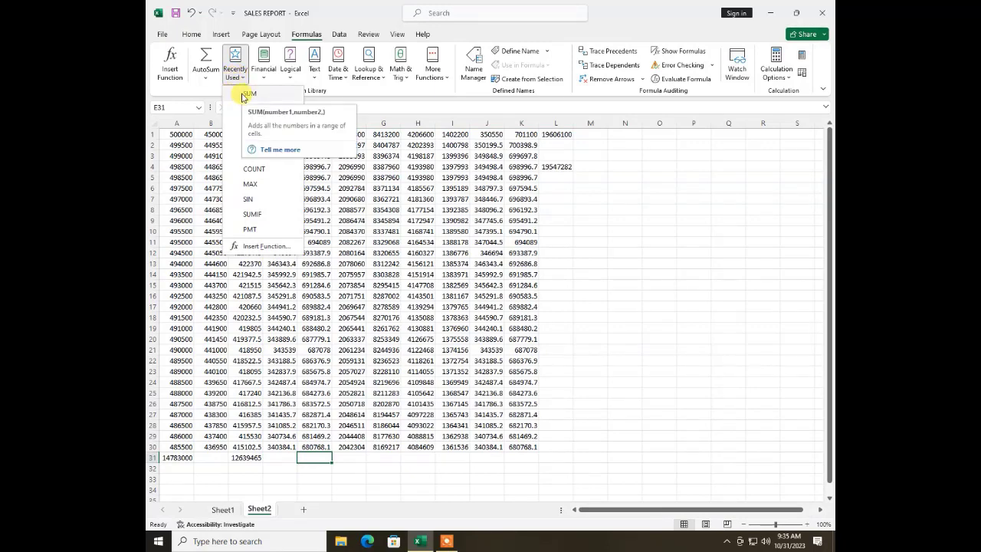
pyautogui.click(245, 94)
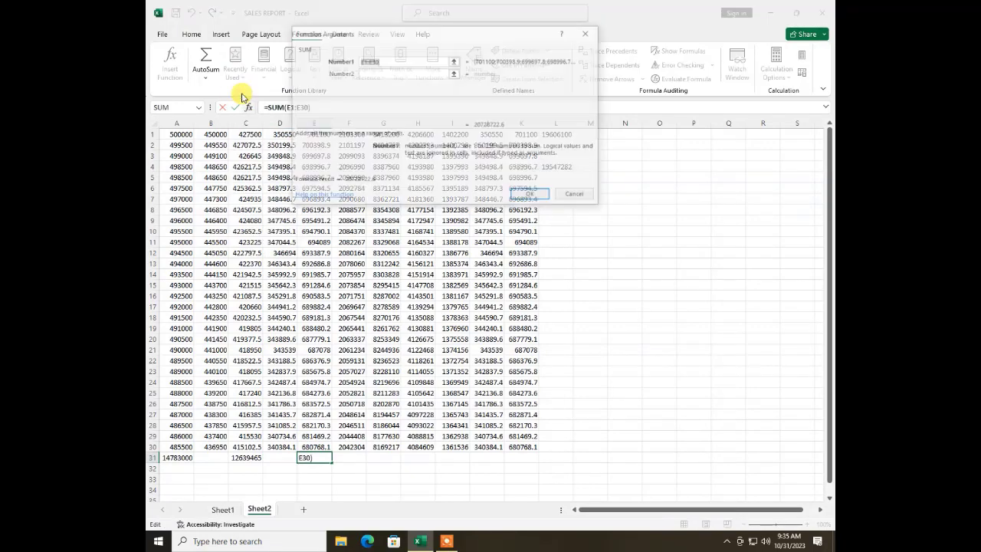
pyautogui.click(534, 197)
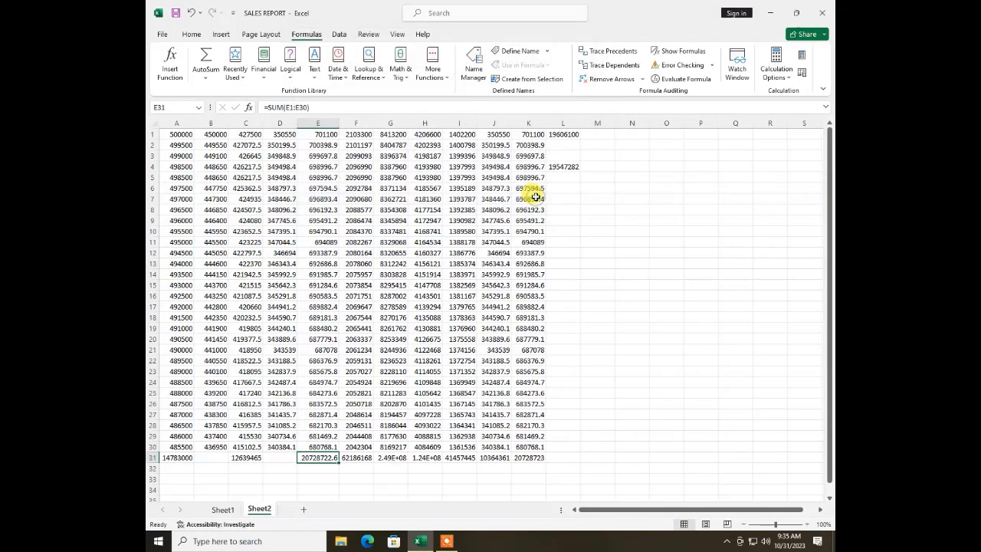
# Clear the automatically filled values from F31:L32 and return to the total in E31.
pyautogui.click(357, 457)
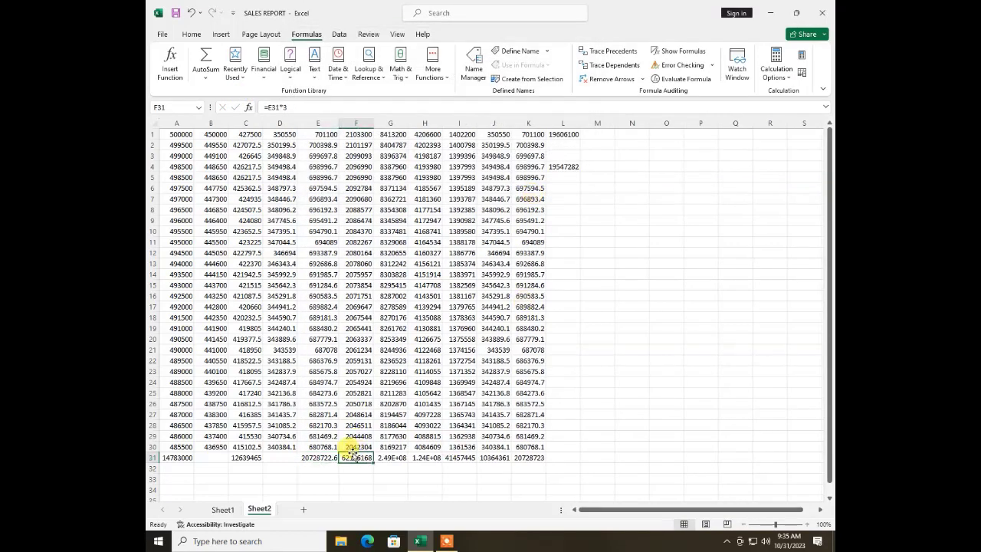
pyautogui.moveTo(373, 462); pyautogui.dragTo(552, 463)
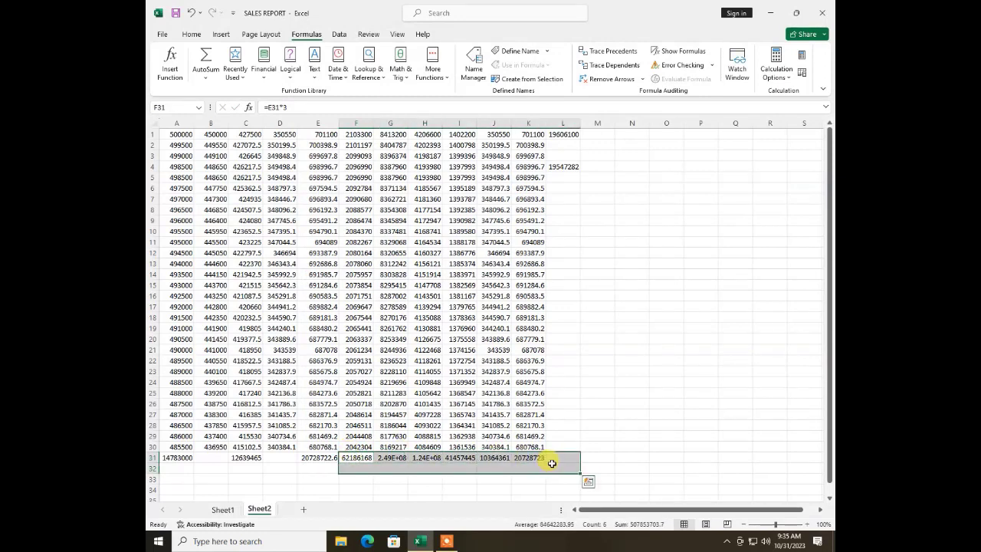
pyautogui.press('Delete')
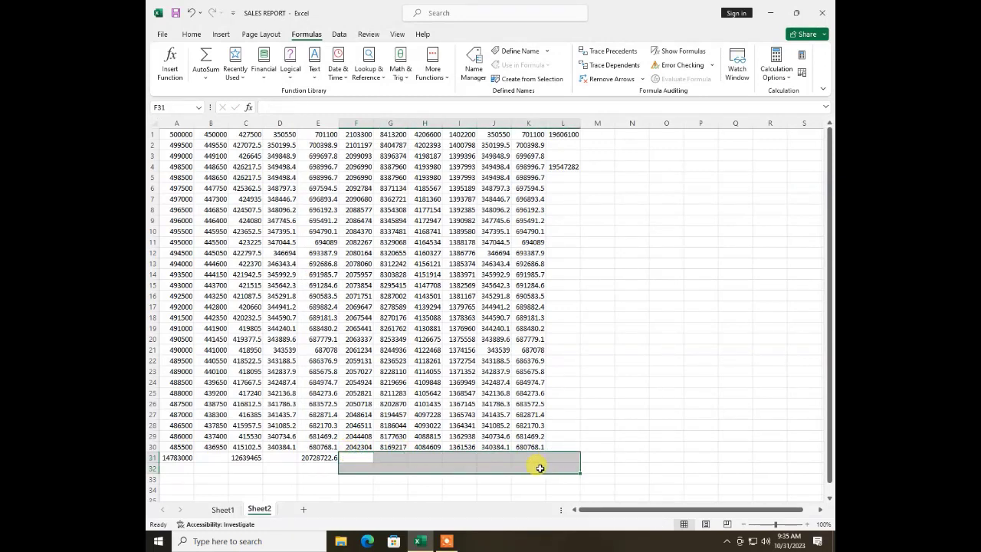
pyautogui.press('Left')
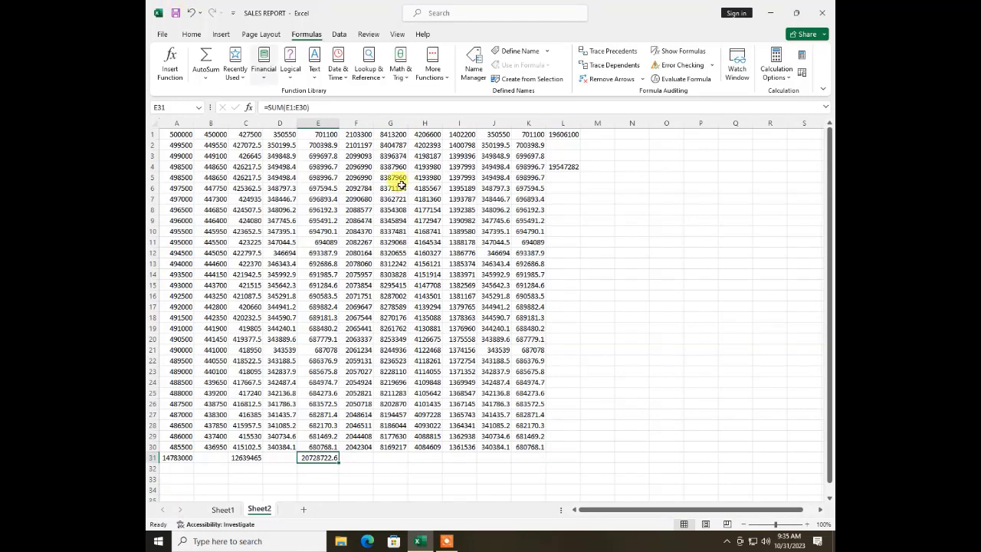
# Insert the MAX function in cell G31 to find the largest value in G1:G30.
pyautogui.click(390, 456)
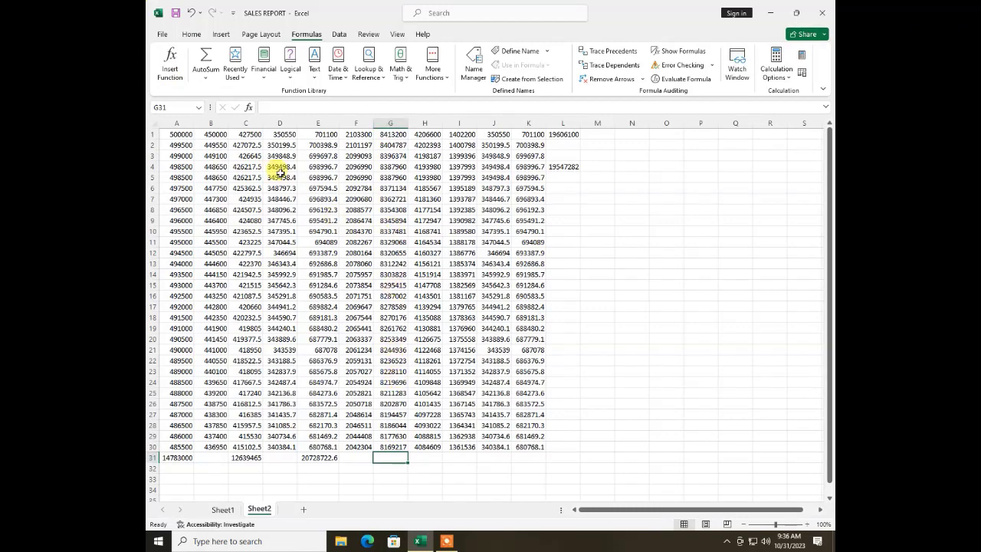
pyautogui.click(174, 72)
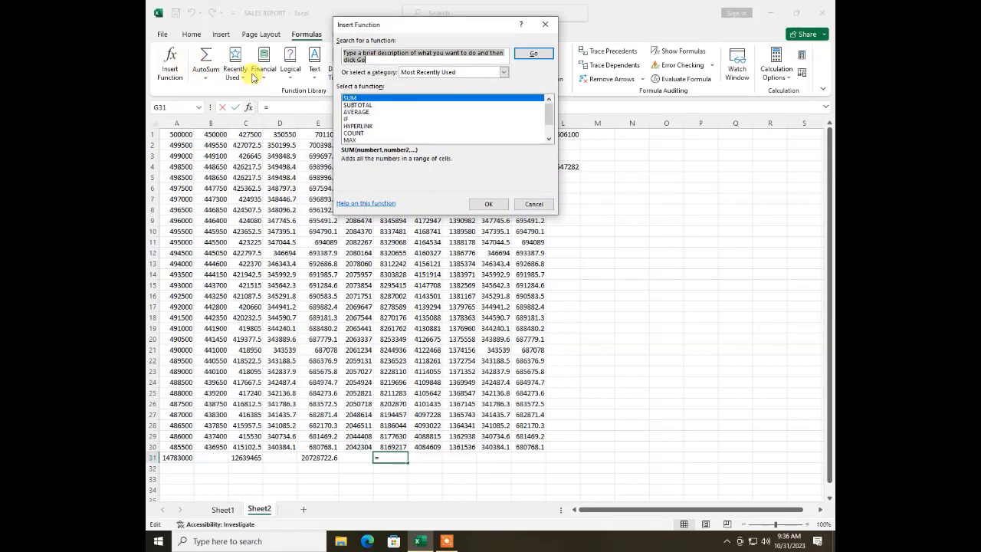
pyautogui.click(349, 140)
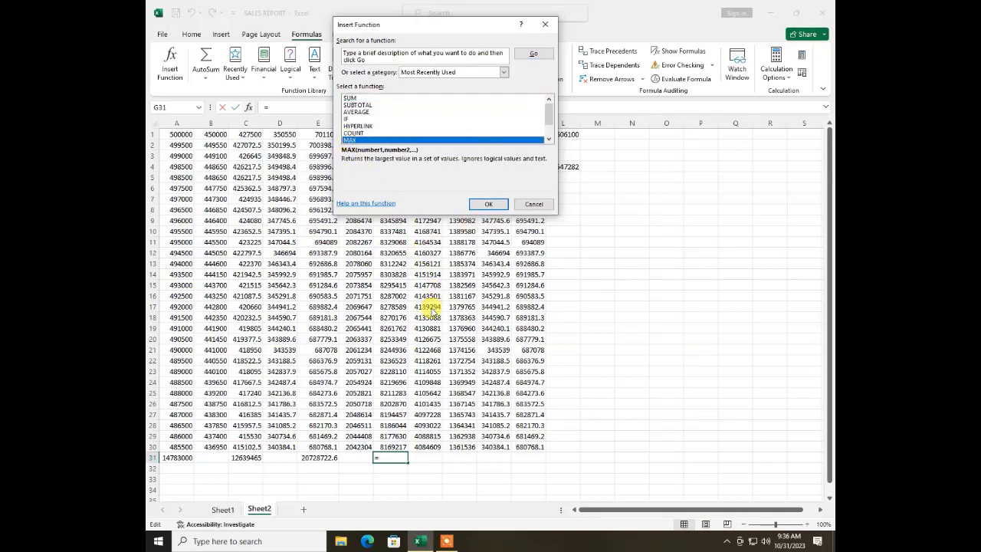
pyautogui.click(488, 204)
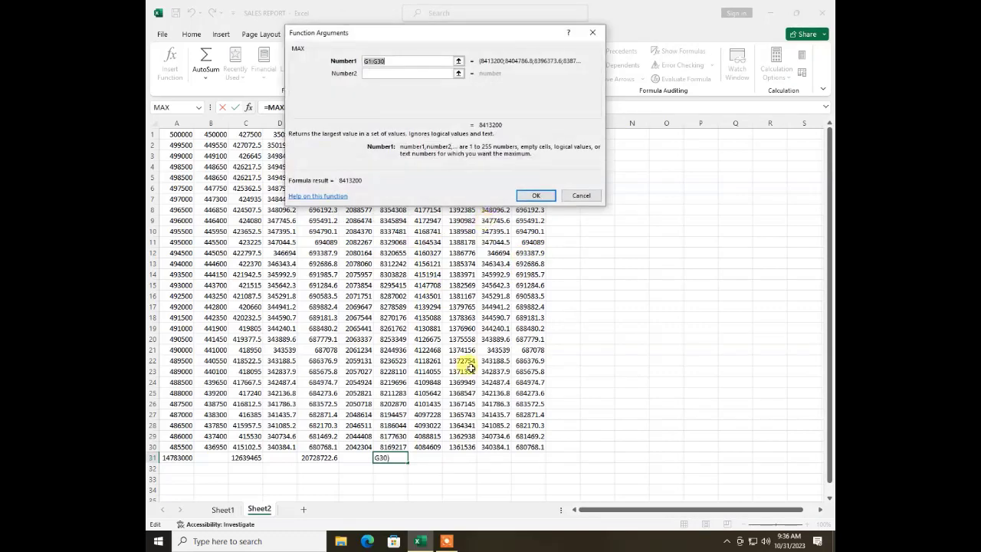
pyautogui.click(534, 195)
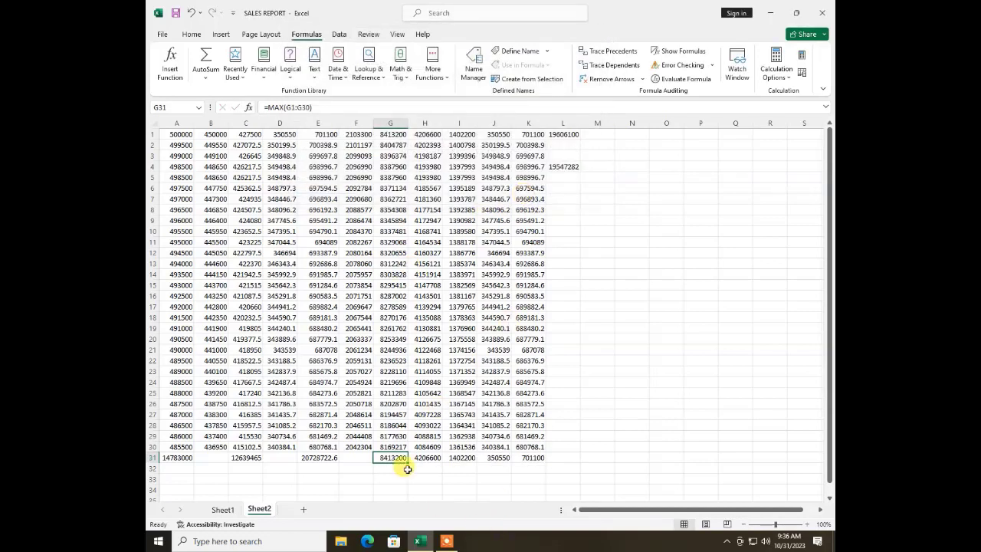
# Clear the automatically filled values from H31:L31 and return to the MAX result in G31.
pyautogui.moveTo(419, 460); pyautogui.dragTo(565, 465)
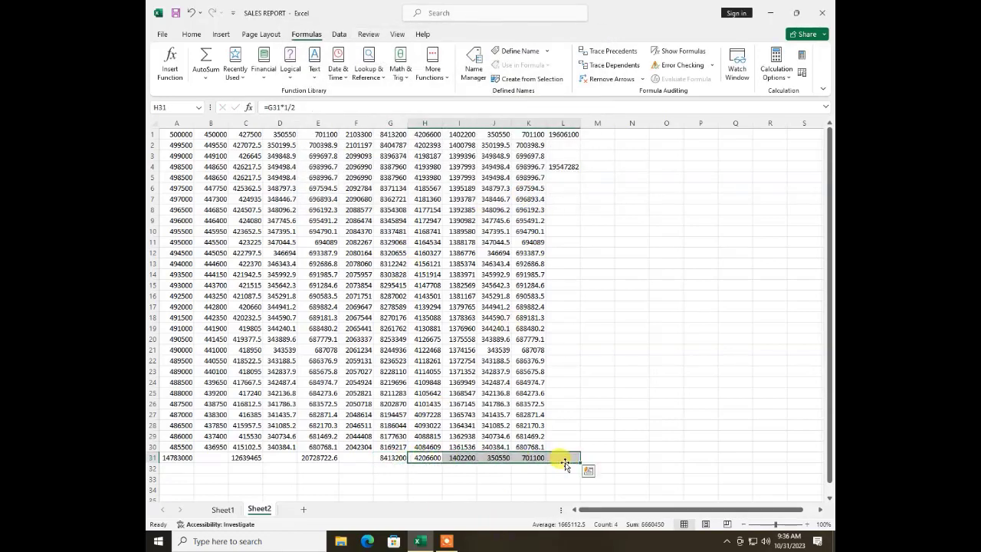
pyautogui.press('Delete')
pyautogui.click(385, 458)
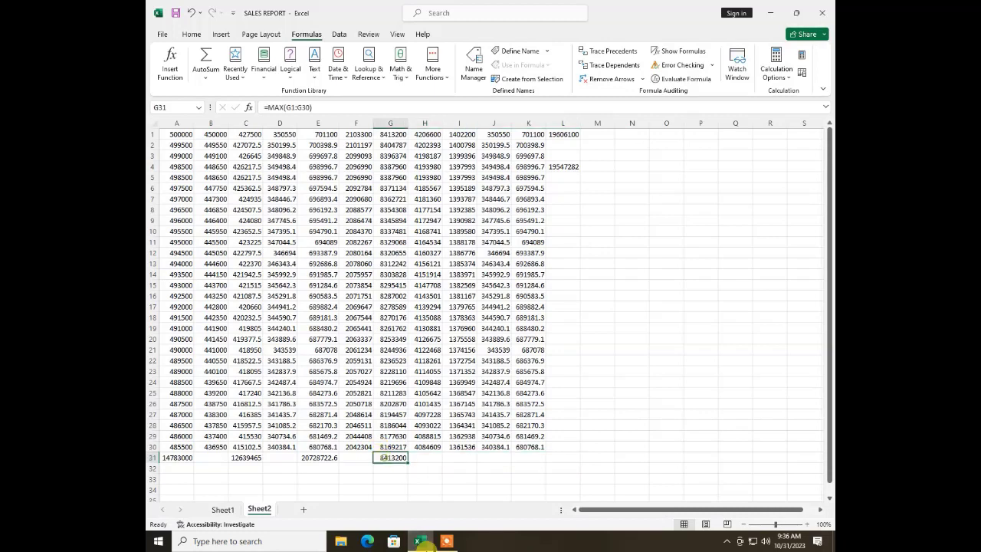
pyautogui.moveTo(426, 543)
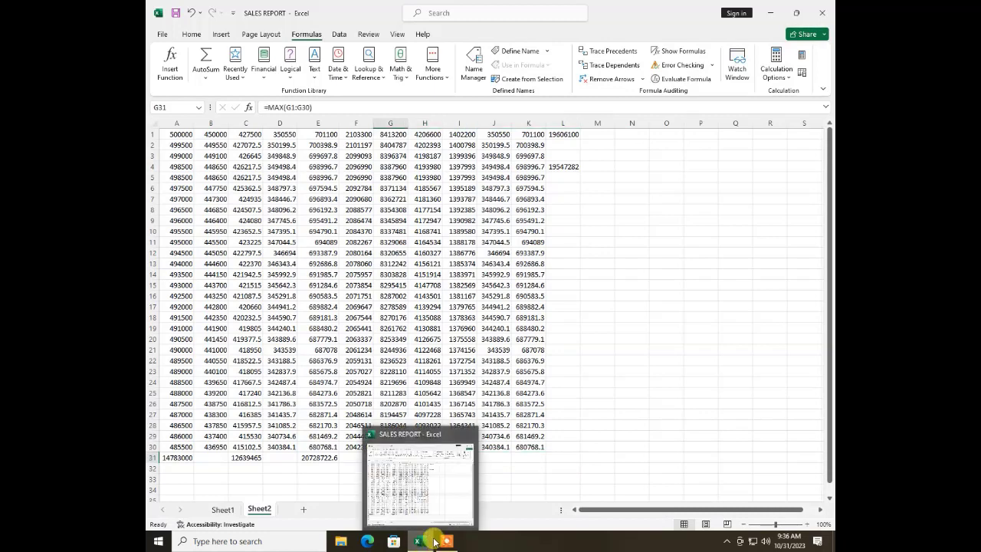
# Count the numbers in A7:K7 in cell L7 with AutoSum's Count Numbers and check the resulting formula.
pyautogui.click(558, 197)
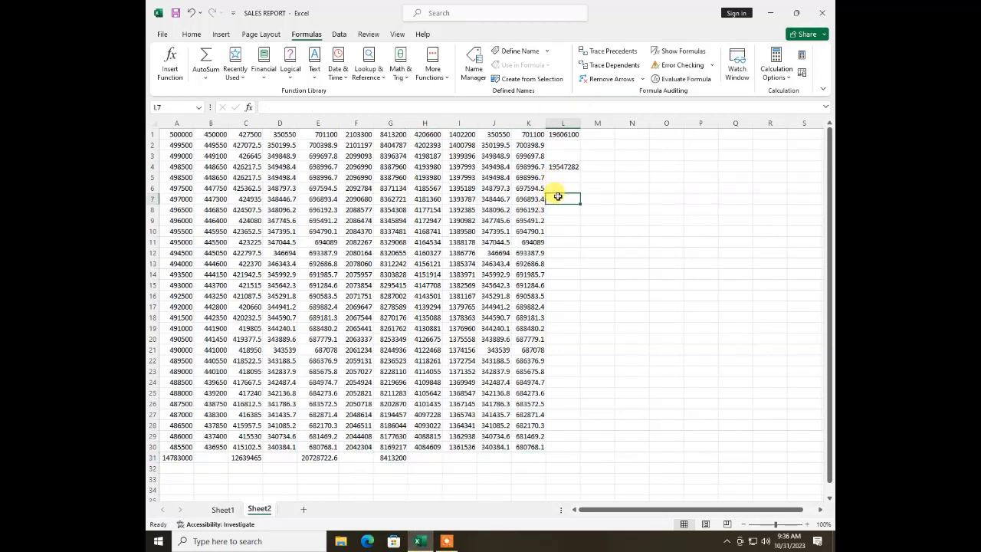
pyautogui.click(204, 81)
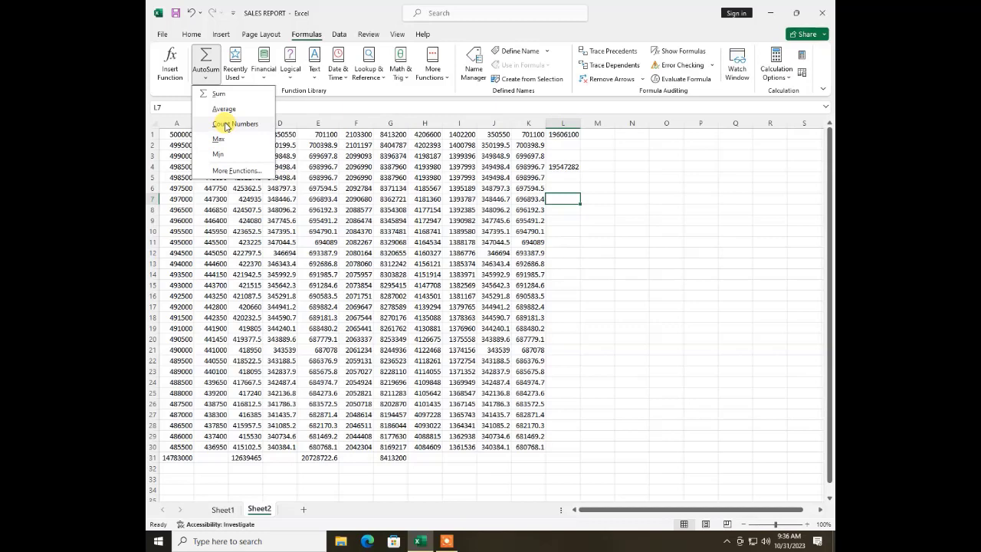
pyautogui.click(226, 125)
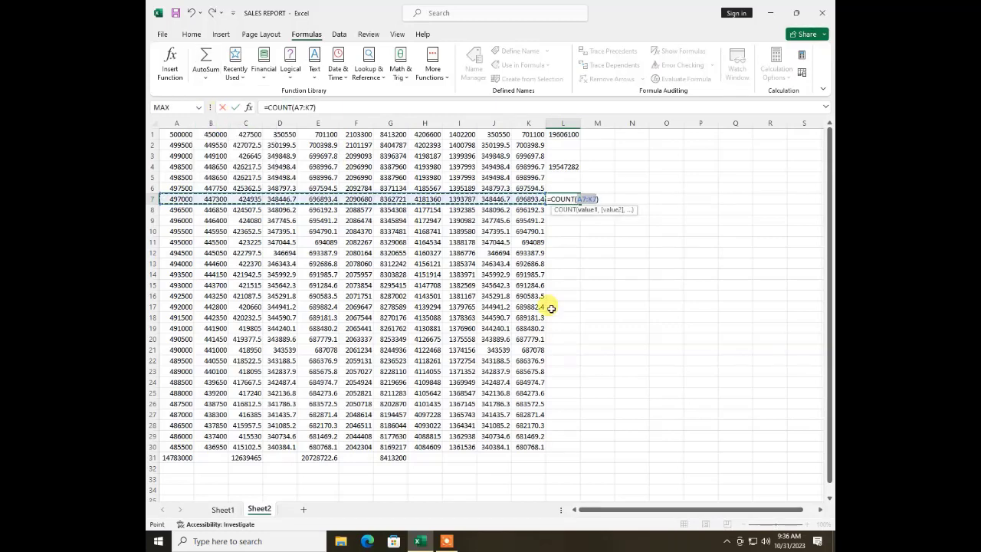
pyautogui.press('Return')
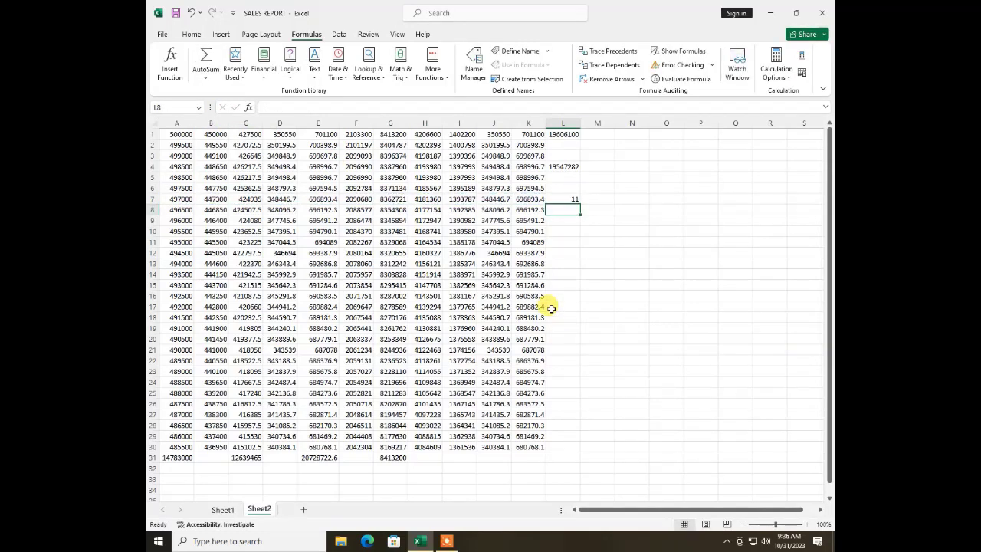
pyautogui.click(551, 199)
pyautogui.click(341, 107)
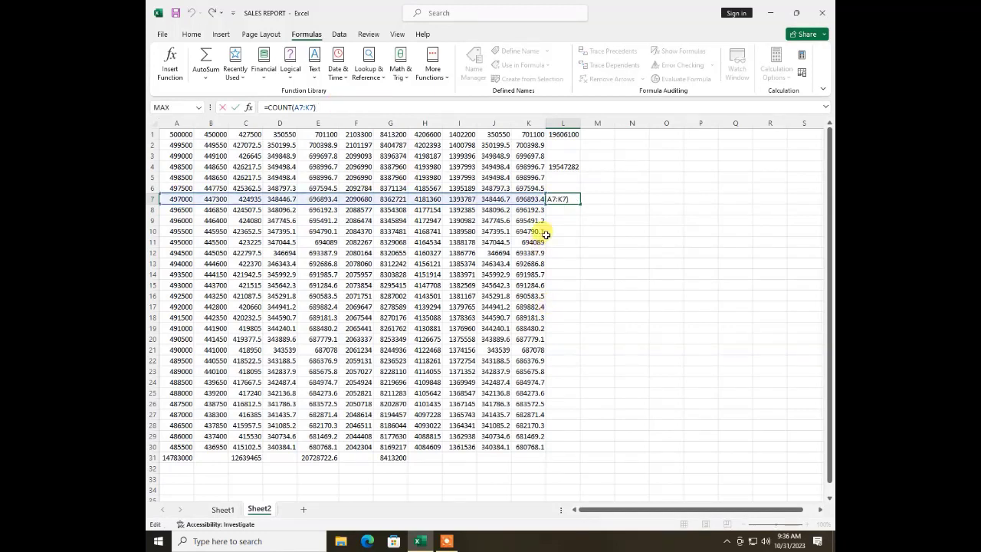
pyautogui.click(567, 231)
pyautogui.click(571, 203)
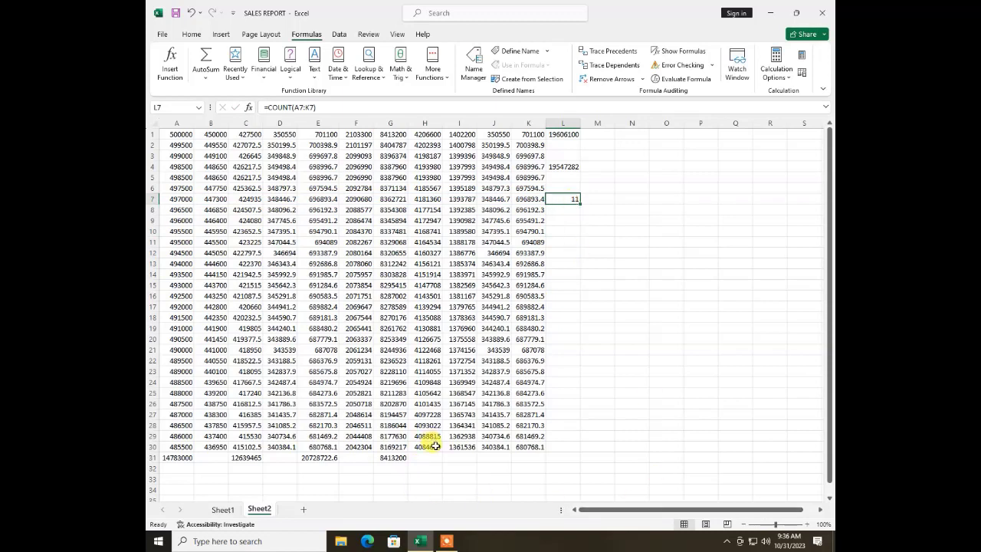
# Insert the COUNT function from the recently used functions in cell D31 for the range D1:D30.
pyautogui.click(284, 457)
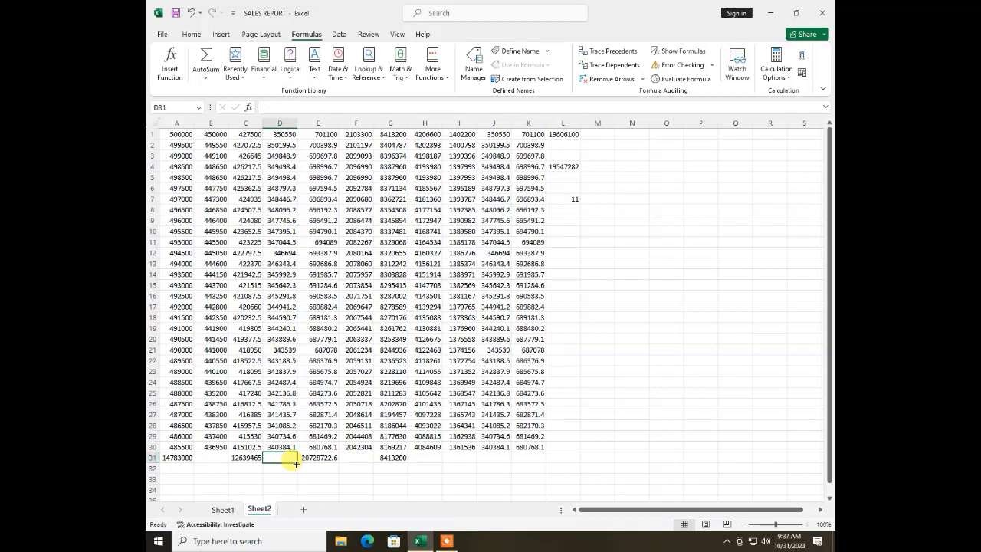
pyautogui.click(239, 79)
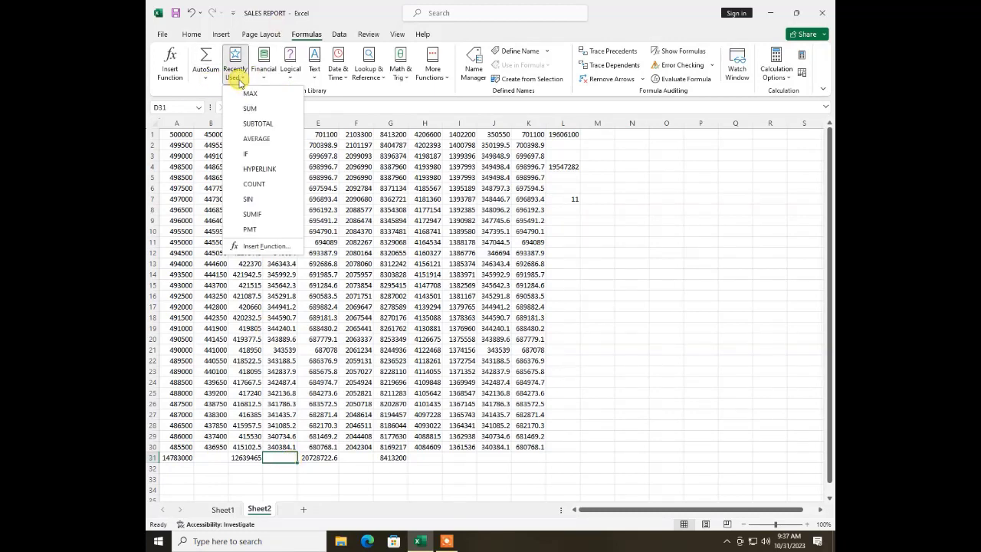
pyautogui.click(243, 190)
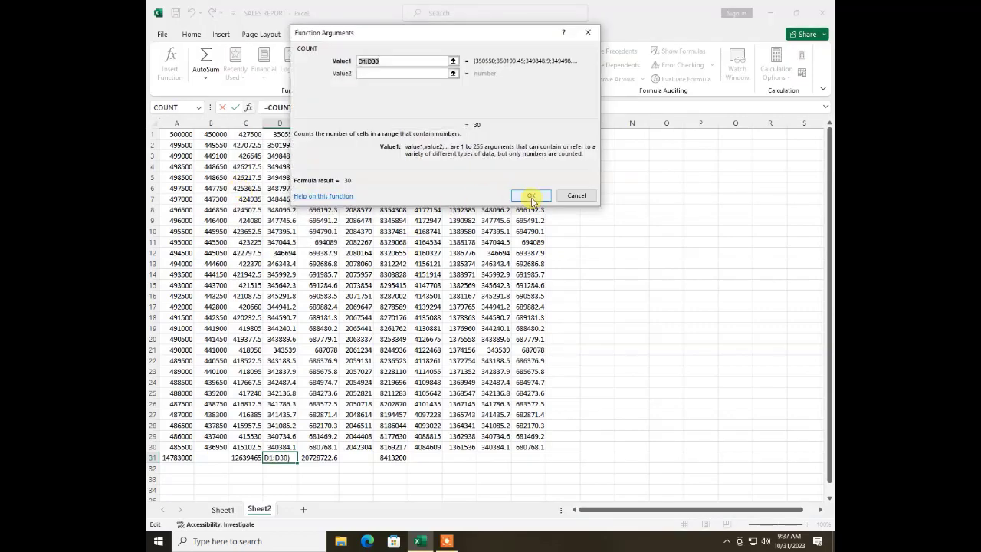
pyautogui.click(531, 195)
pyautogui.click(279, 478)
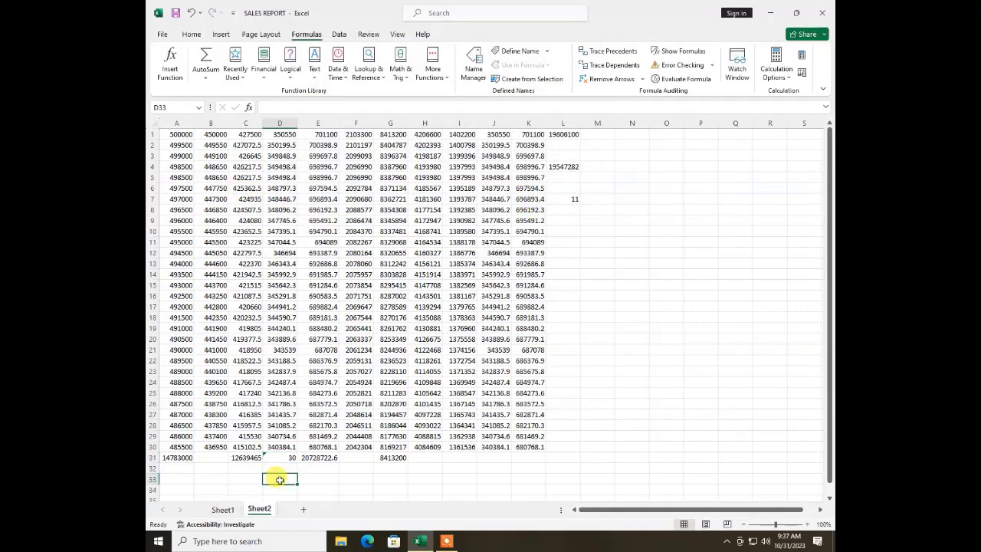
pyautogui.click(279, 459)
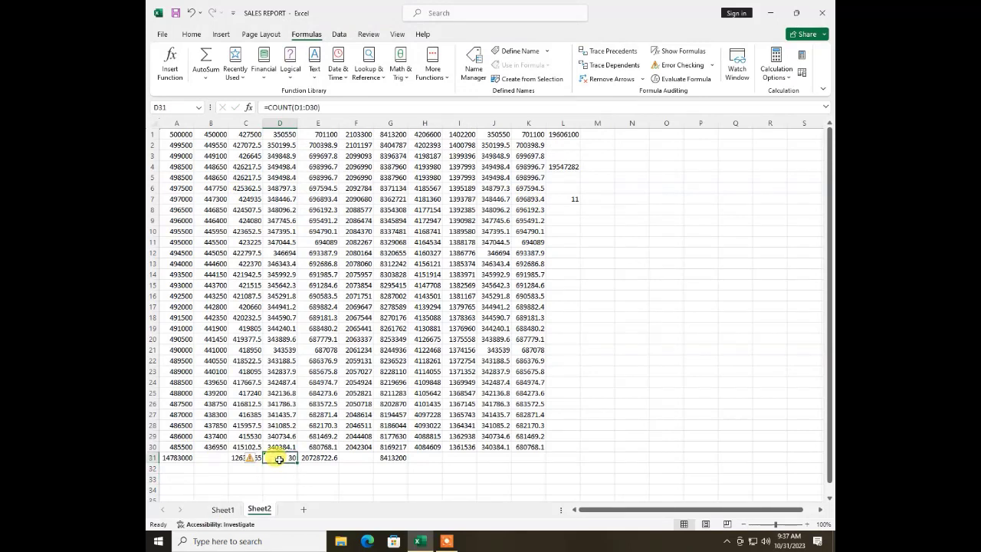
# Find the smallest value of A12:K12 in cell L12 with AutoSum's Min function and check its formula.
pyautogui.click(565, 249)
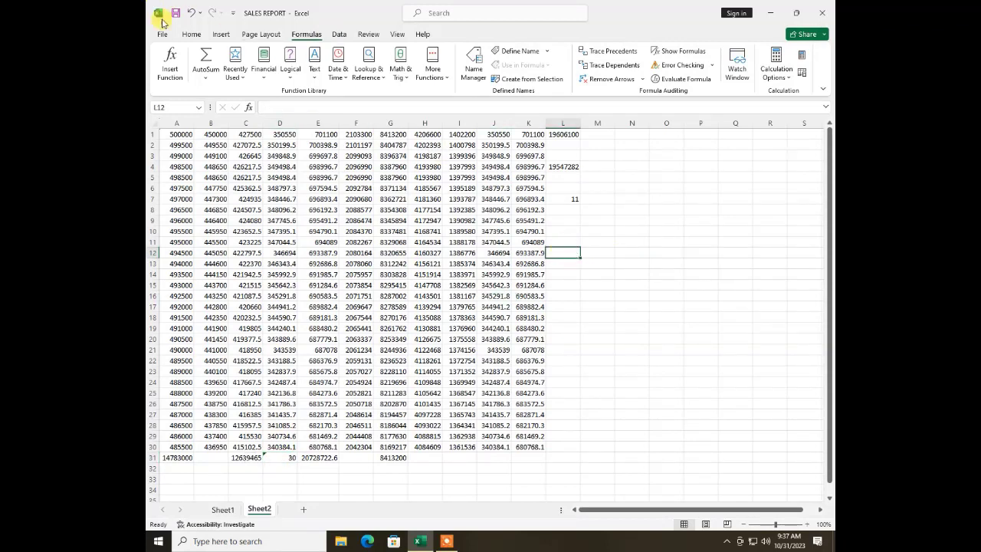
pyautogui.click(236, 80)
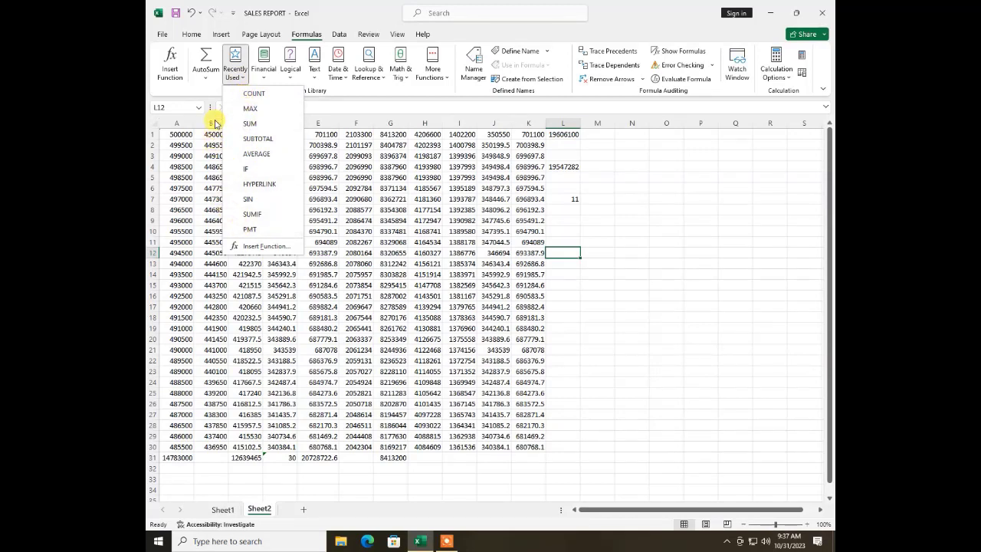
pyautogui.click(205, 77)
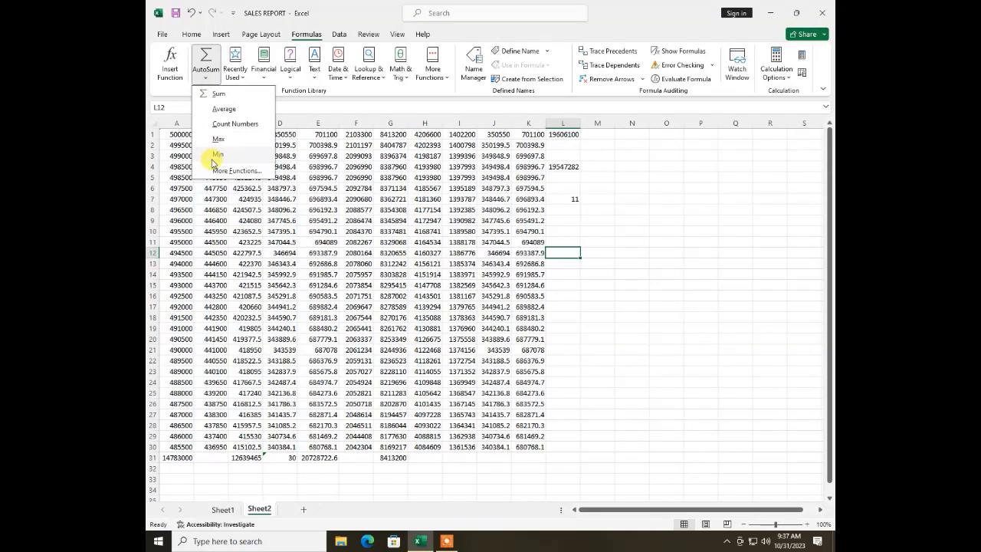
pyautogui.click(213, 159)
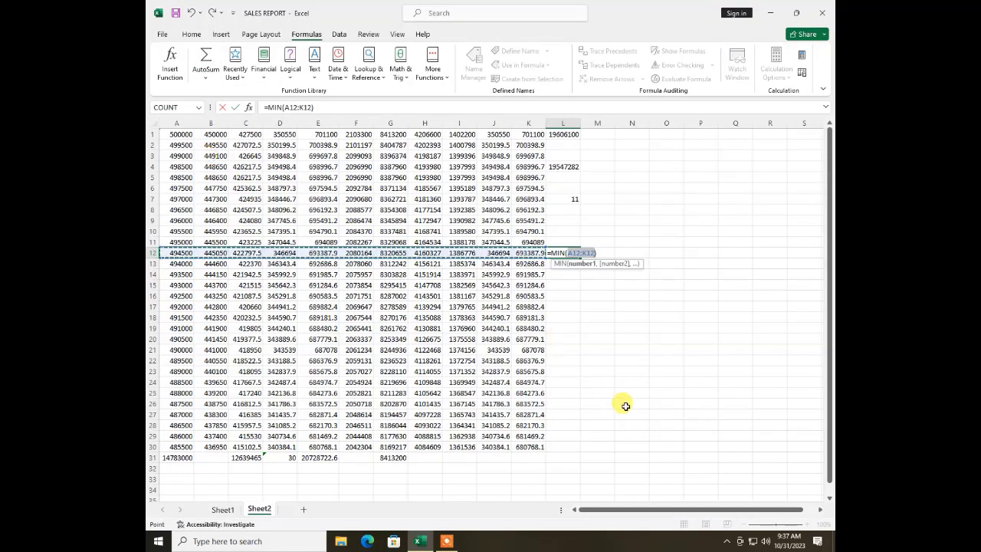
pyautogui.press('Return')
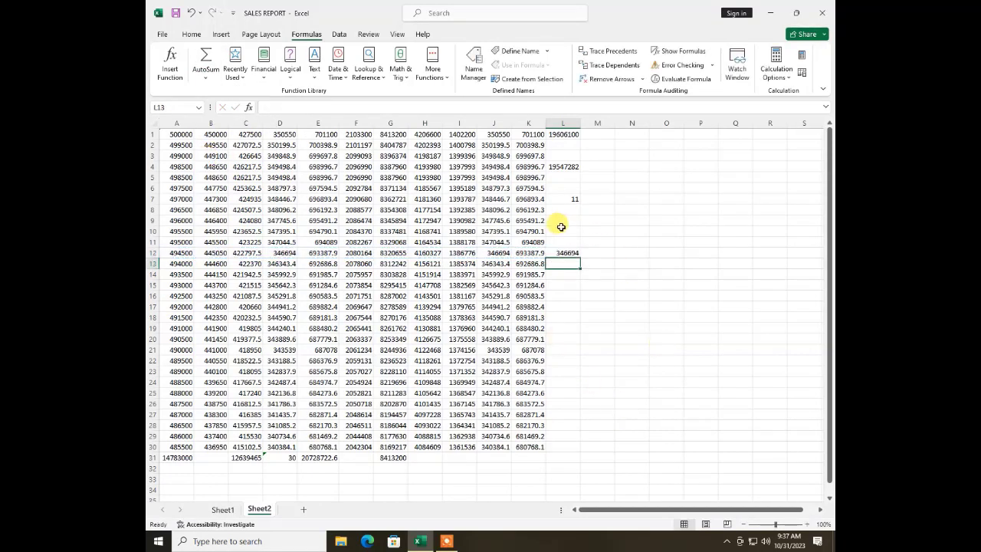
pyautogui.click(560, 251)
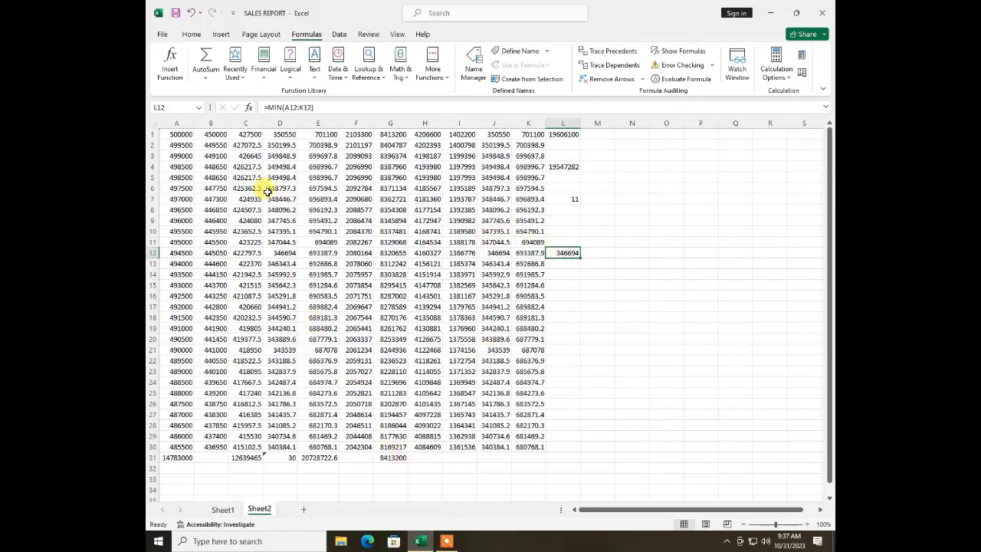
# Calculate the average of J1:J30 in cell J31 with AutoSum's Average function.
pyautogui.click(497, 455)
pyautogui.click(208, 73)
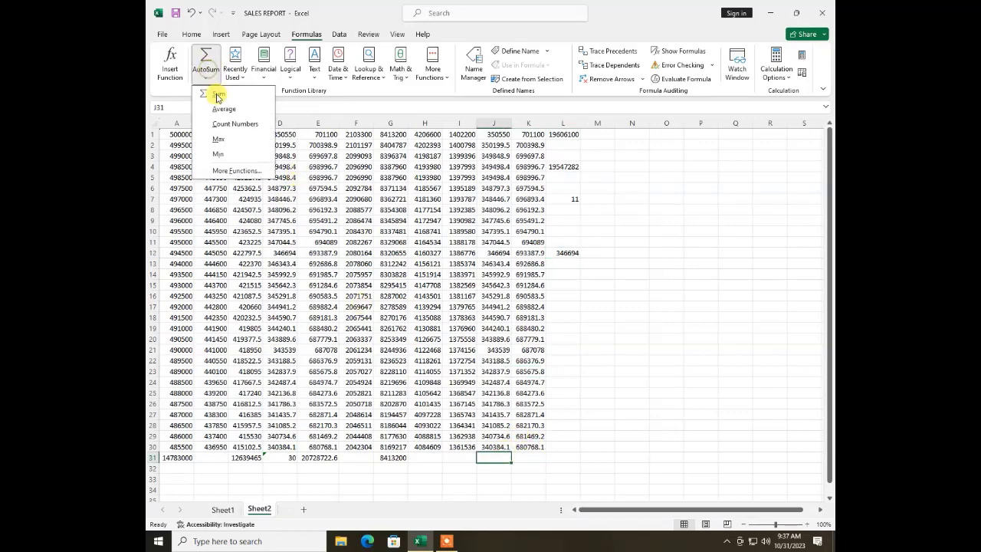
pyautogui.click(215, 103)
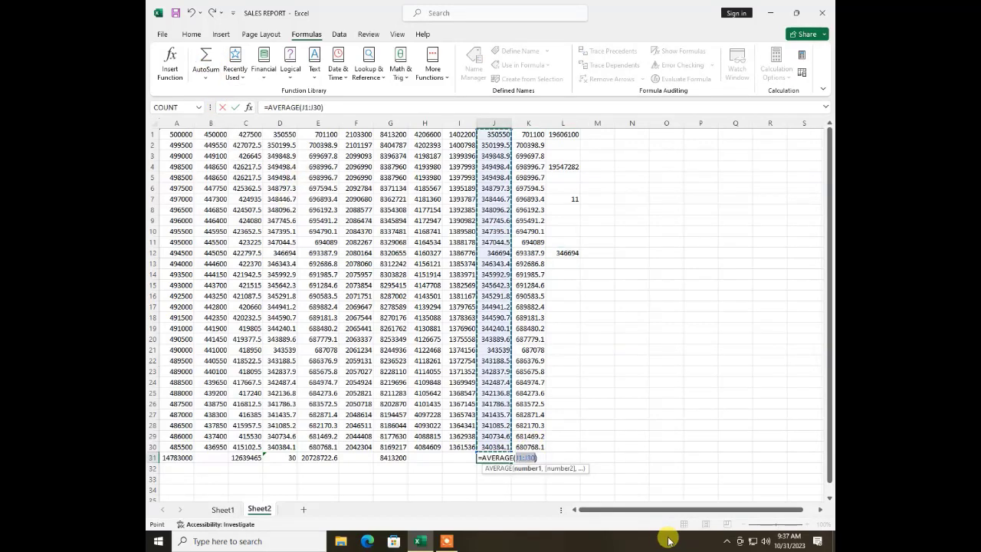
pyautogui.write('+')
pyautogui.press('Return')
pyautogui.press('Return')
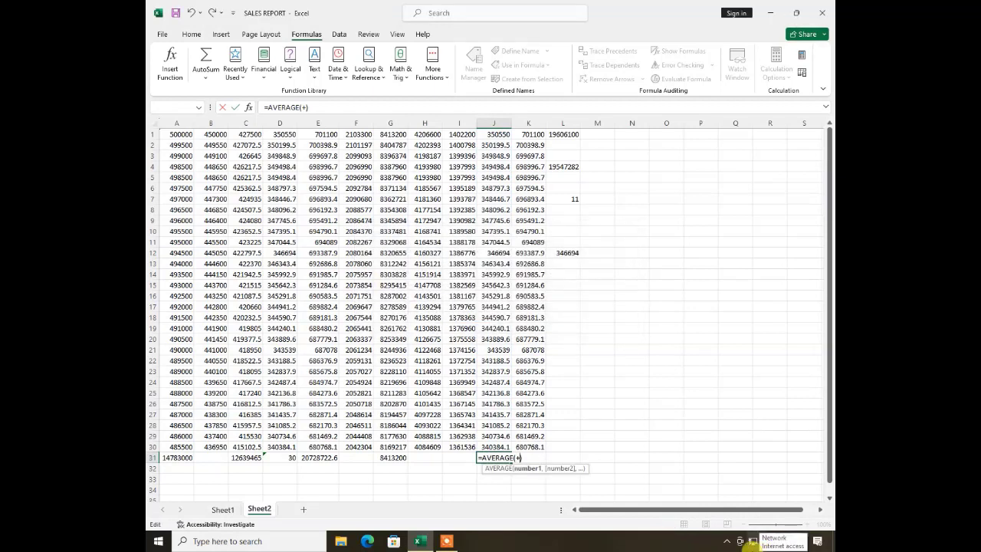
pyautogui.press('BackSpace')
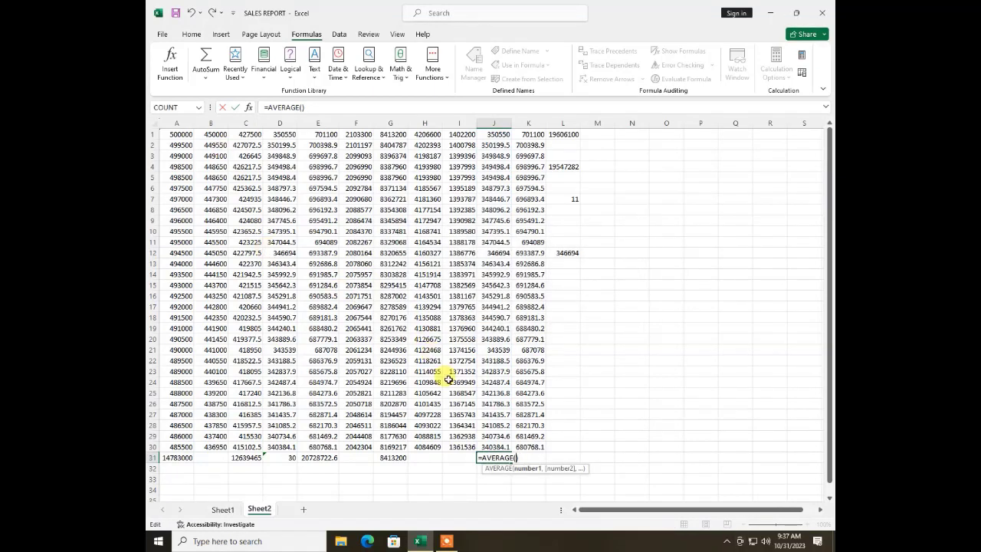
pyautogui.moveTo(489, 442); pyautogui.dragTo(491, 136)
pyautogui.press('Return')
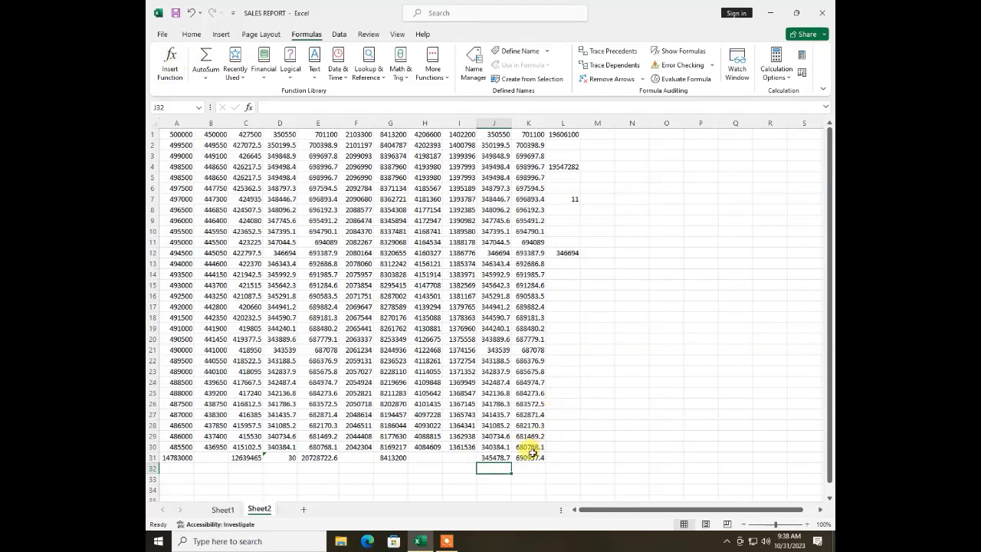
# Find the largest value of A18:K18 in cell L18 with AutoSum's Max function.
pyautogui.click(564, 316)
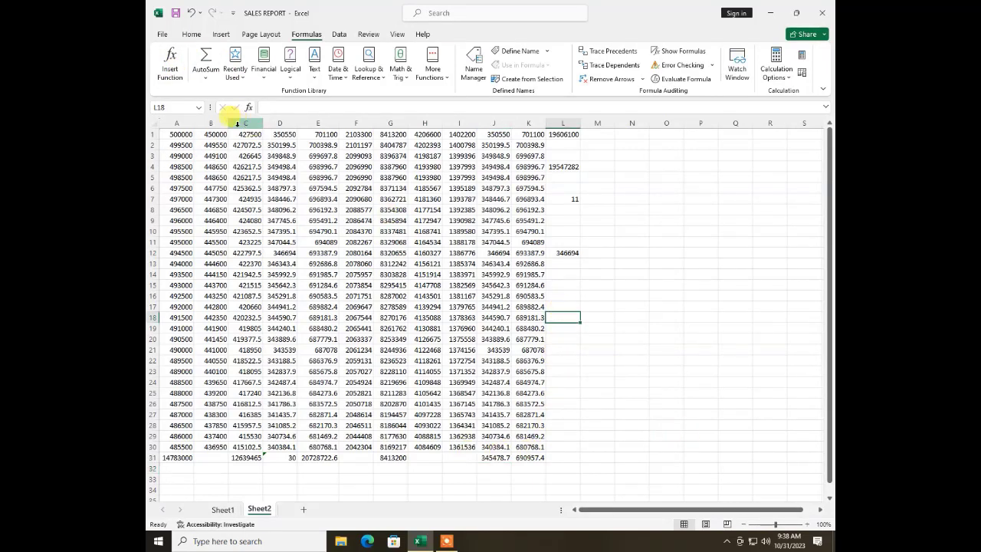
pyautogui.click(205, 74)
pyautogui.click(218, 138)
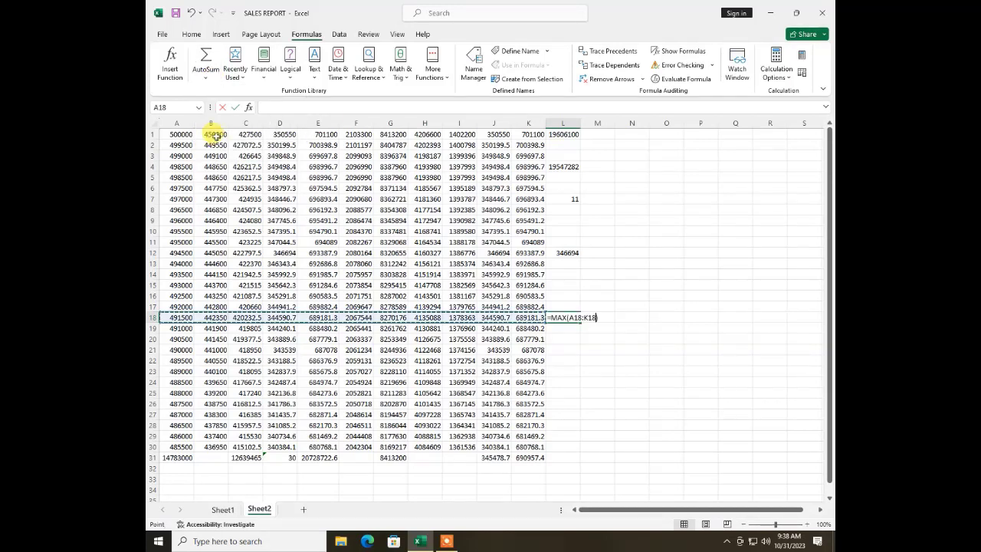
pyautogui.press('Return')
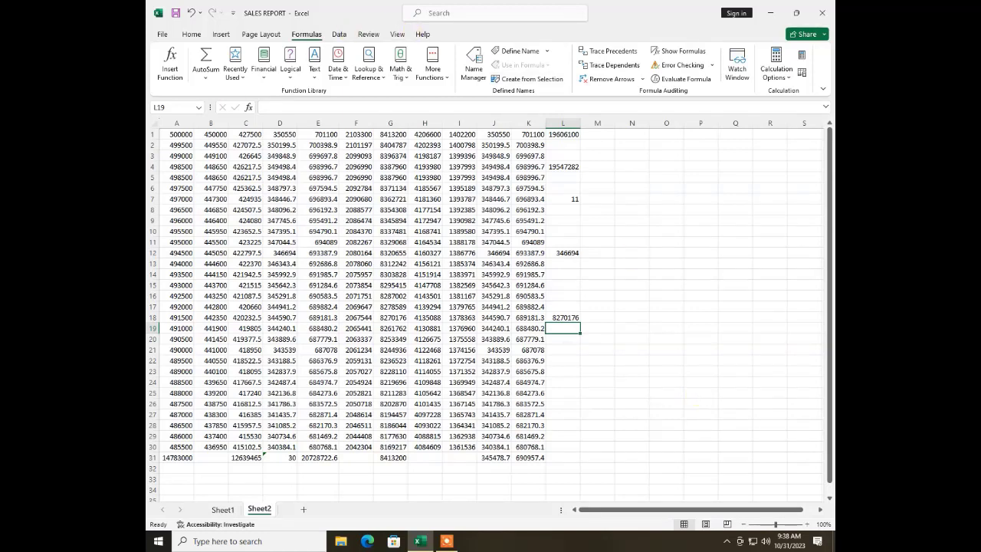
pyautogui.click(237, 263)
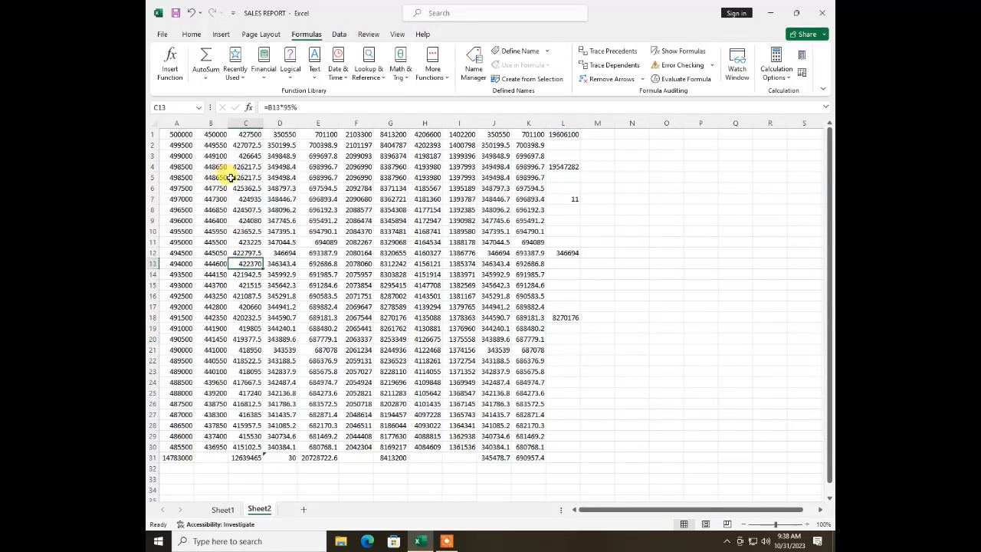
# Trace the precedents of the first total Sale value, cell Q3, on Sheet1.
pyautogui.click(222, 508)
pyautogui.click(282, 197)
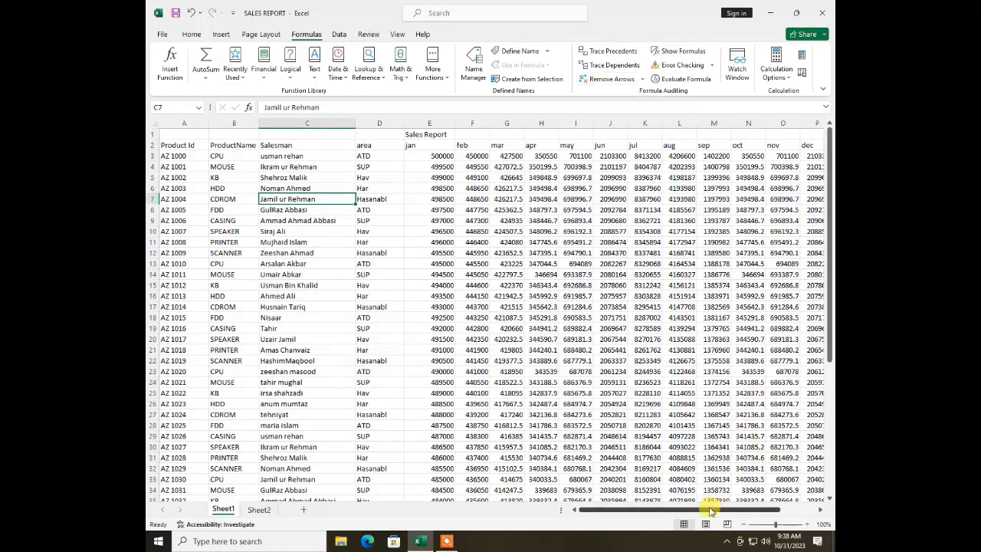
pyautogui.moveTo(710, 510); pyautogui.dragTo(808, 506)
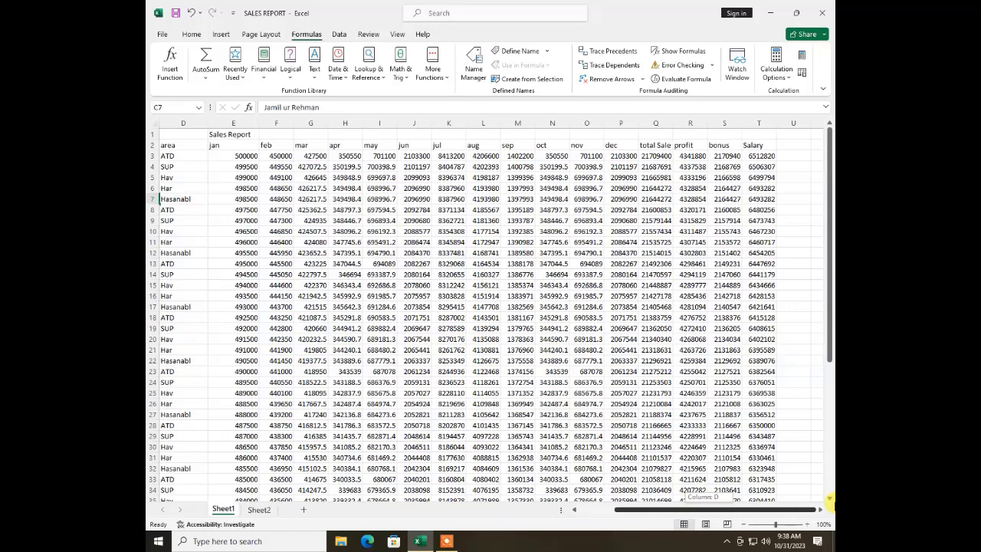
pyautogui.click(652, 157)
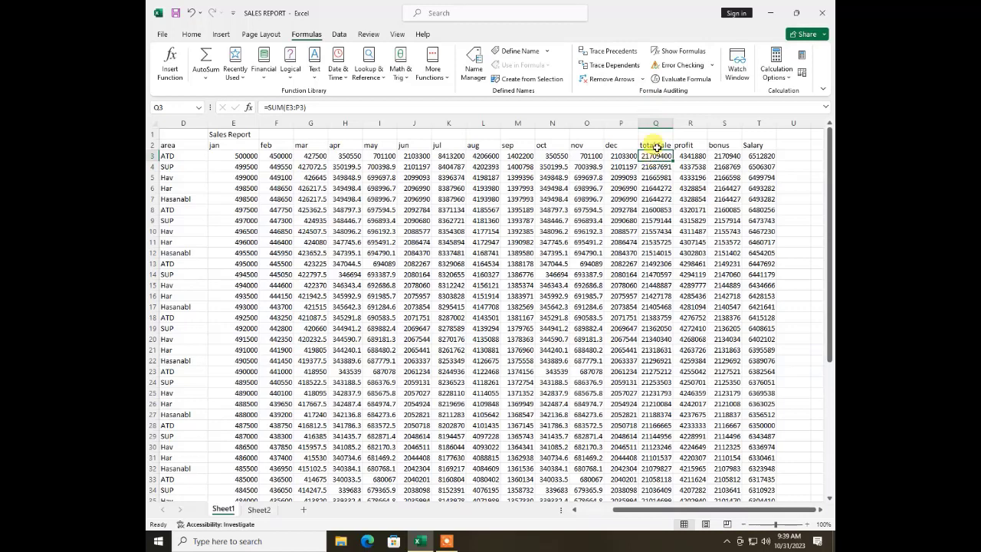
pyautogui.click(607, 53)
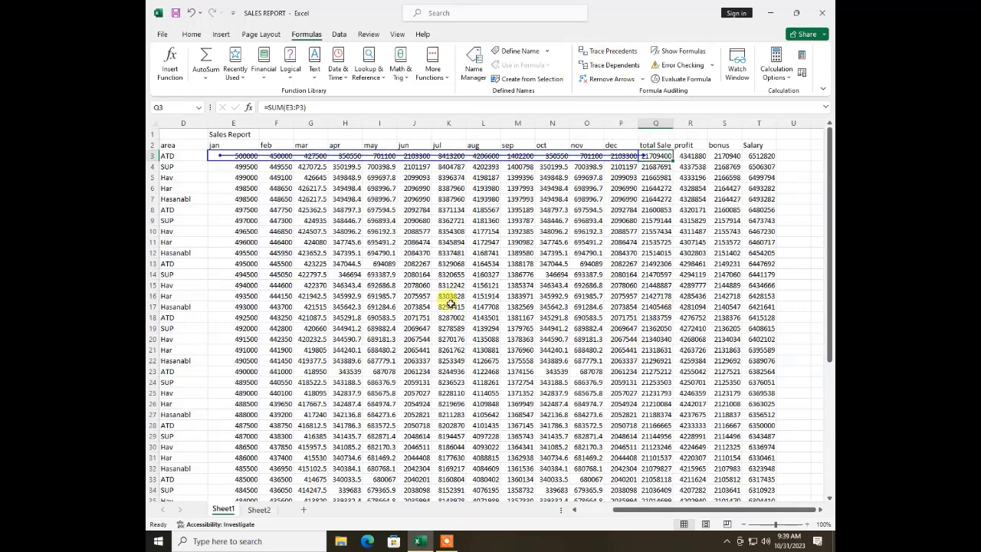
pyautogui.click(380, 296)
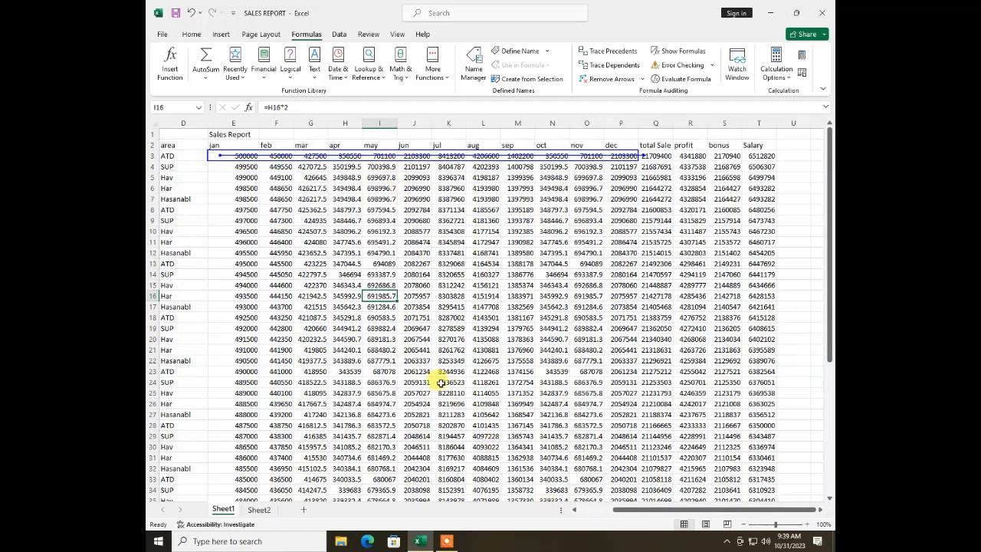
pyautogui.click(242, 200)
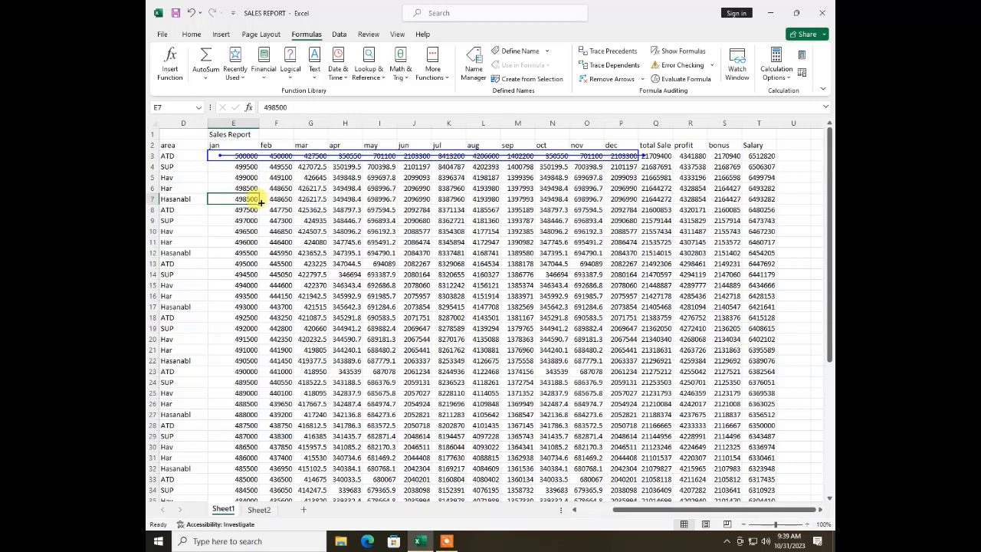
# Trace the dependents of the January value in cell E7 and examine the arrows up to the total Sale column.
pyautogui.click(602, 69)
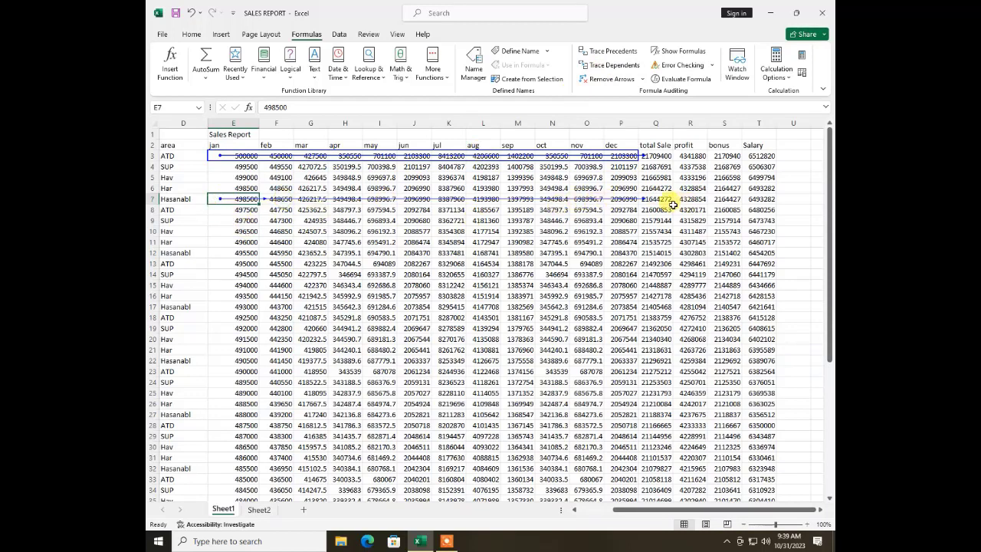
pyautogui.click(422, 283)
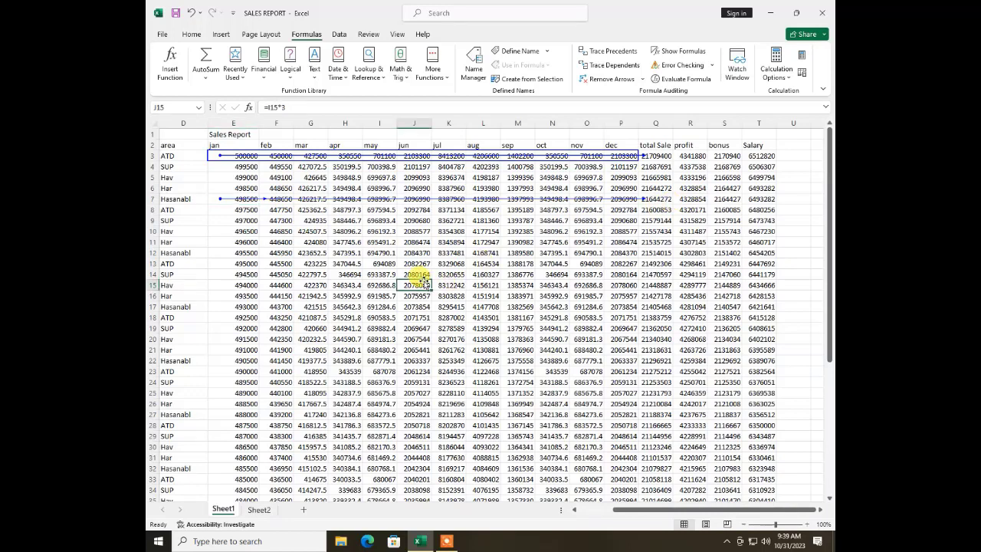
pyautogui.click(785, 525)
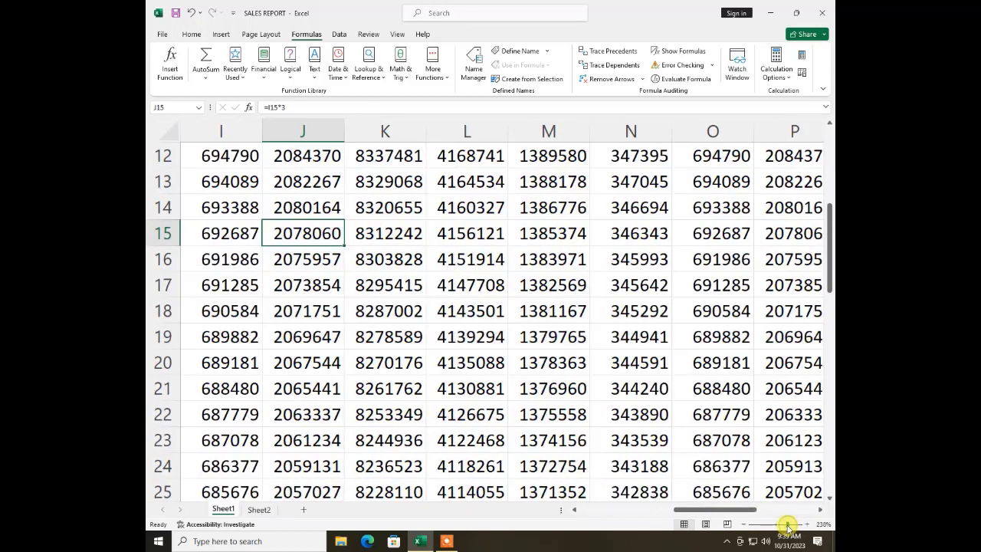
pyautogui.scroll(4, 498, 410)
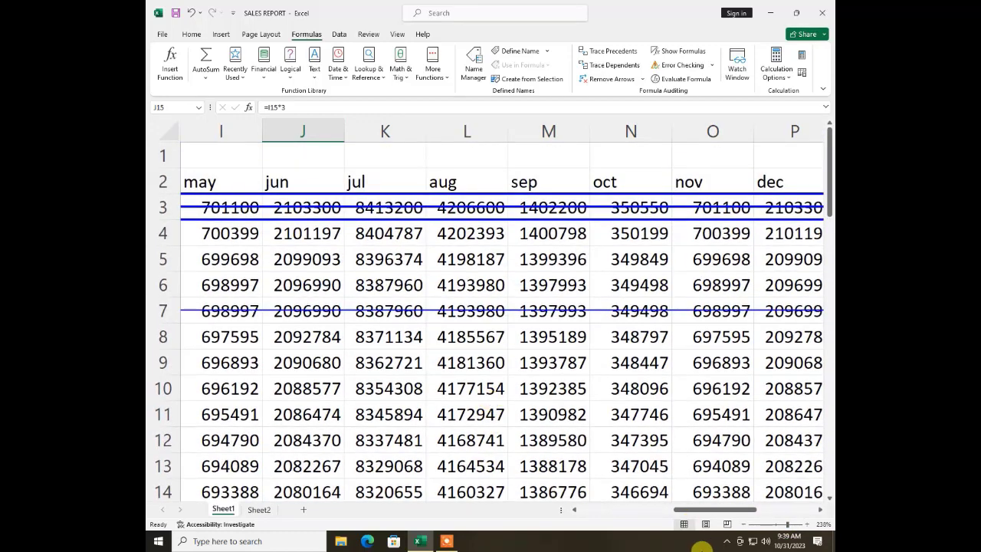
pyautogui.moveTo(693, 510); pyautogui.dragTo(737, 503)
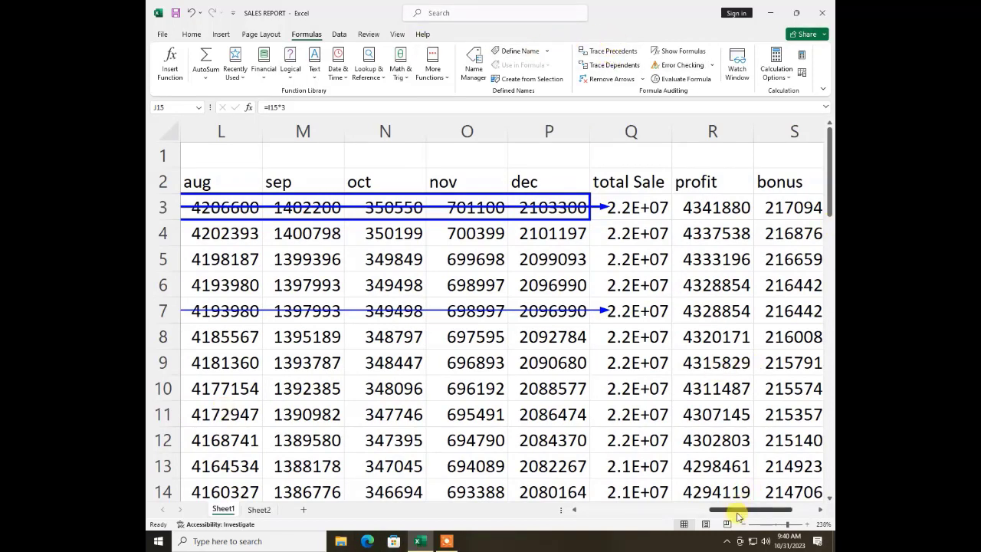
pyautogui.click(778, 526)
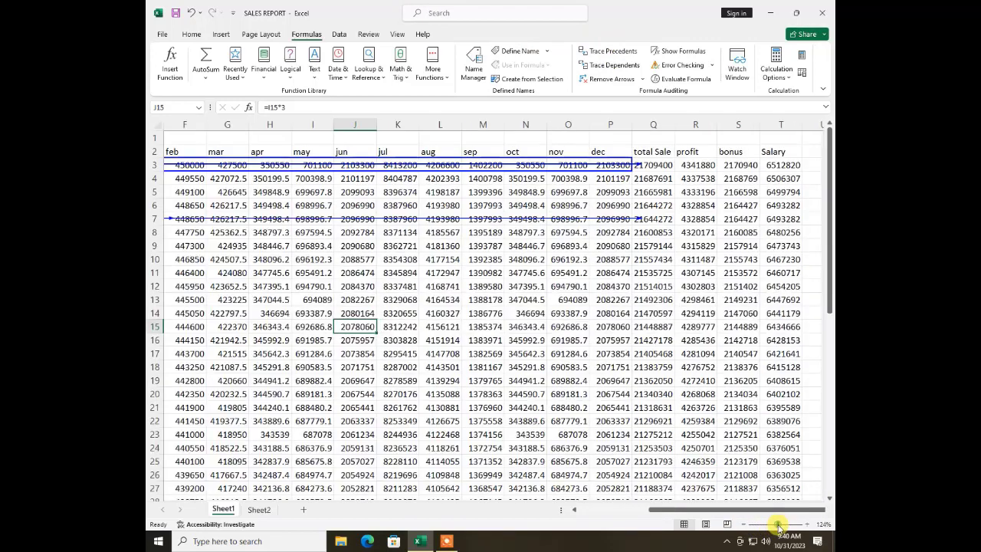
# Trace the precedents of the June value in cell J15, and remove all tracer arrows from the sheet.
pyautogui.click(611, 54)
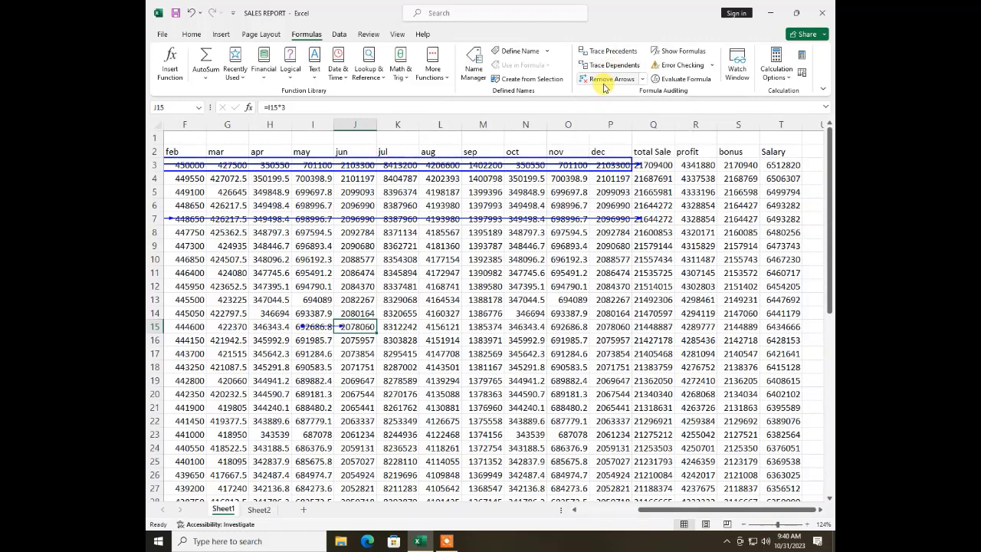
pyautogui.click(603, 86)
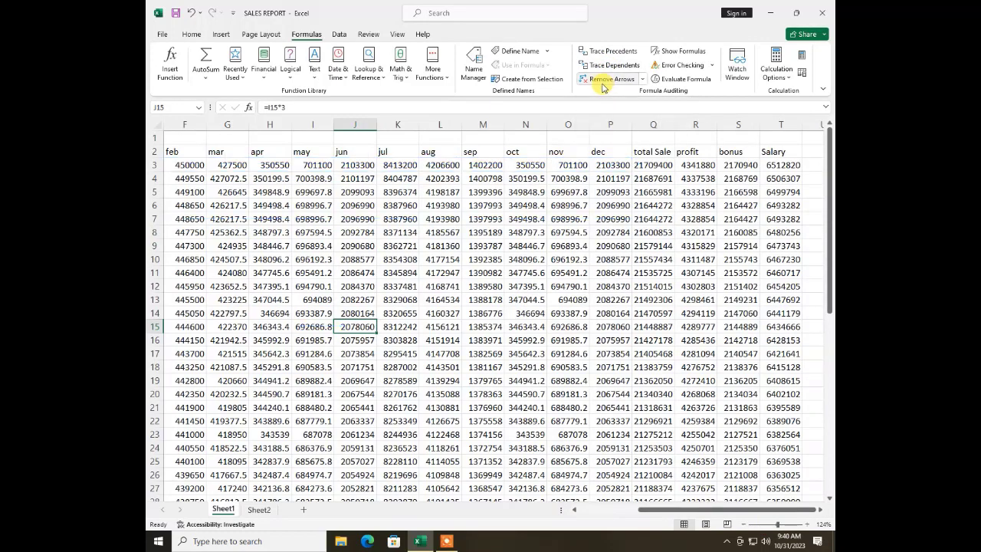
# Show the sheet's formulas instead of values and review them from the February column across to Salary.
pyautogui.moveTo(648, 512); pyautogui.dragTo(615, 521)
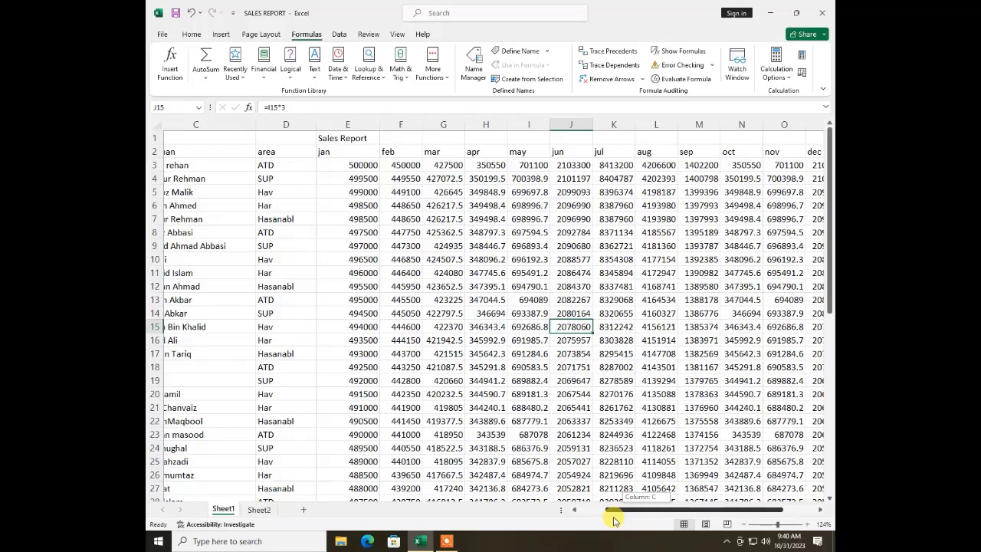
pyautogui.moveTo(613, 520); pyautogui.dragTo(623, 521)
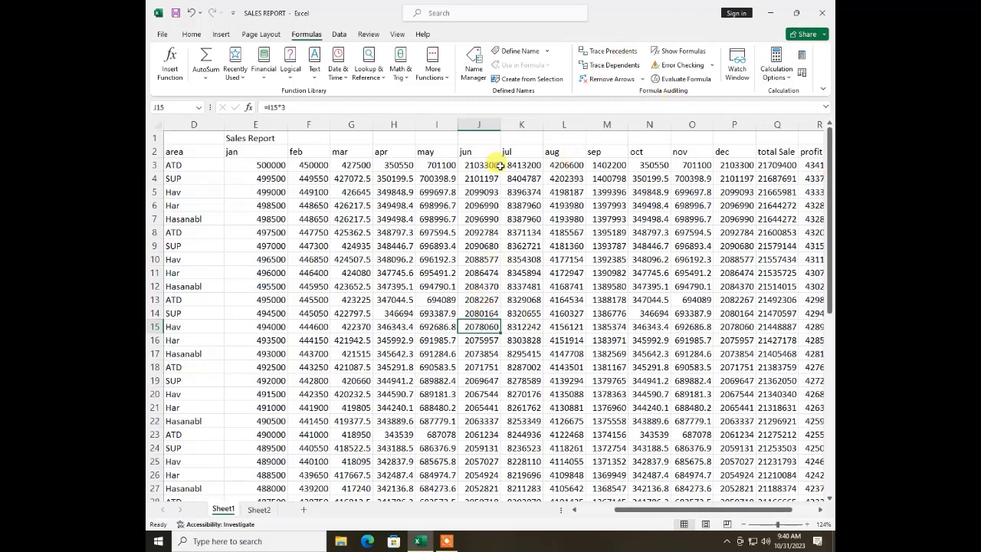
pyautogui.click(305, 233)
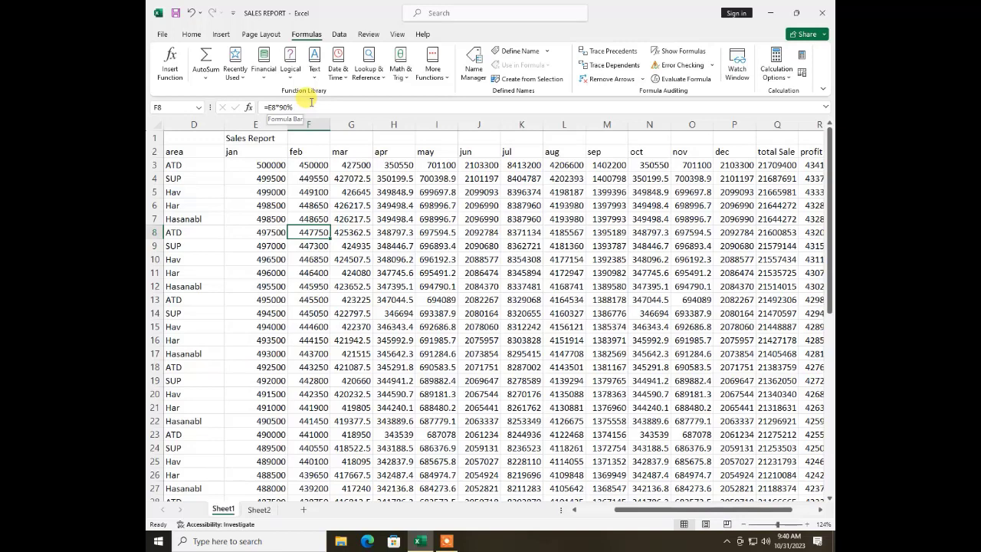
pyautogui.click(683, 52)
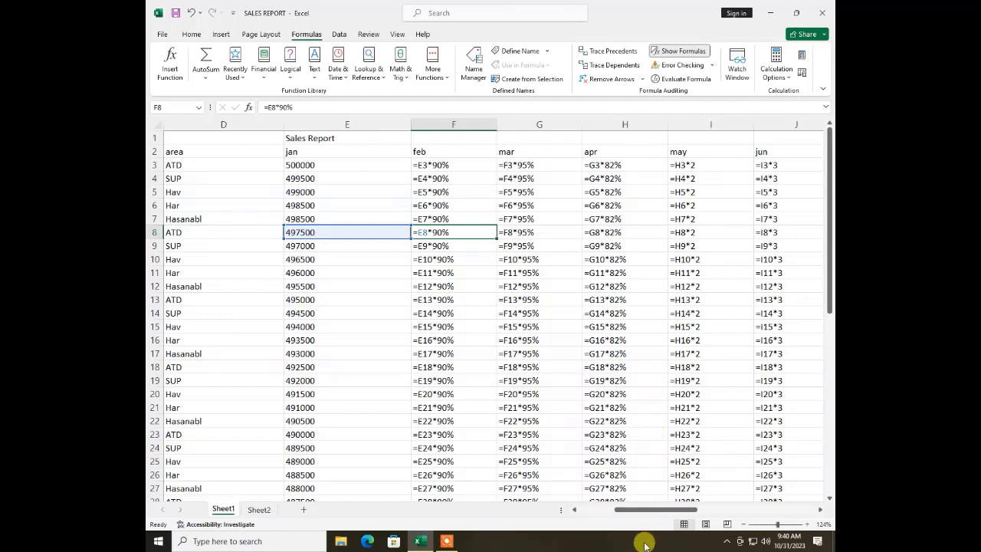
pyautogui.moveTo(648, 511); pyautogui.dragTo(771, 510)
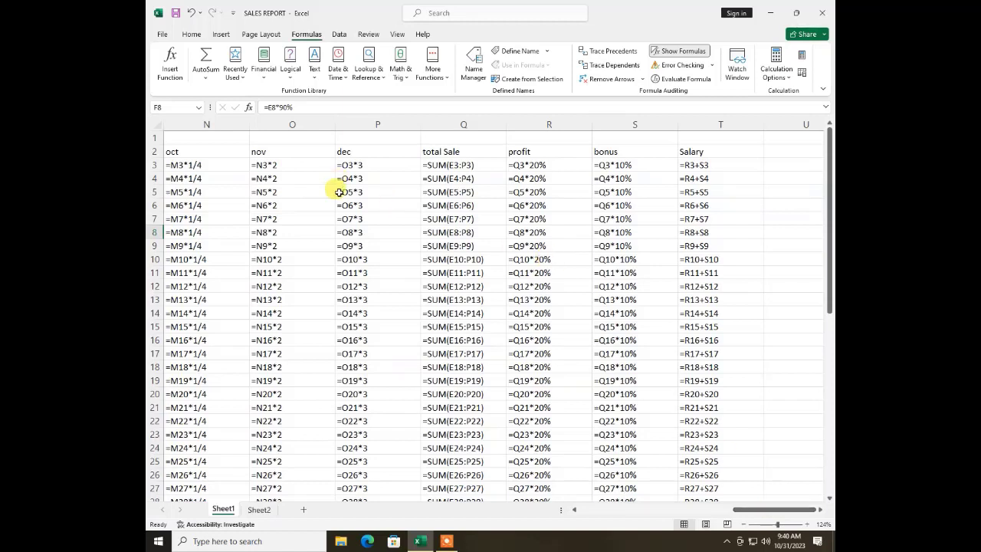
# Evaluate the SUM formula in total Sale cell Q7 with Evaluate Formula and close the dialog.
pyautogui.click(325, 217)
pyautogui.click(434, 218)
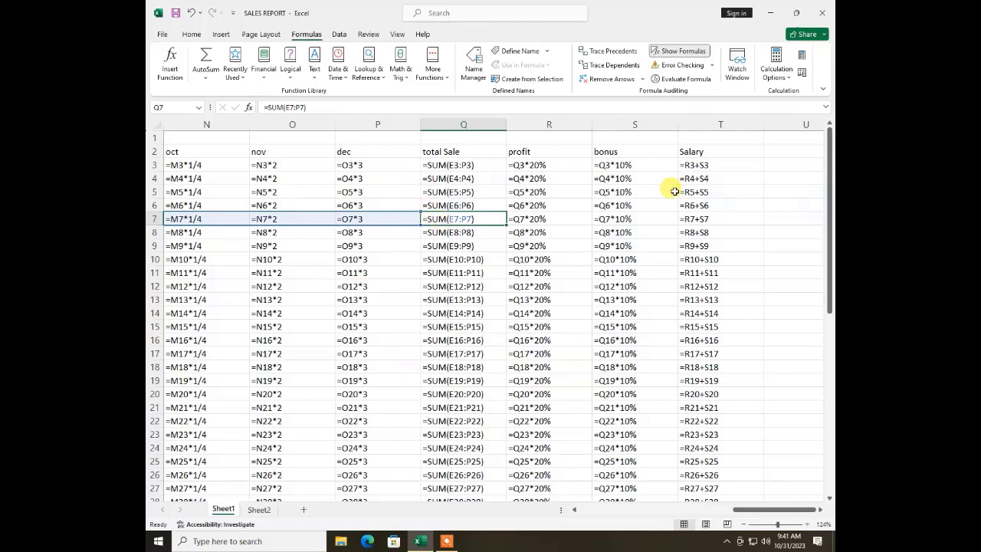
pyautogui.click(699, 79)
pyautogui.click(421, 180)
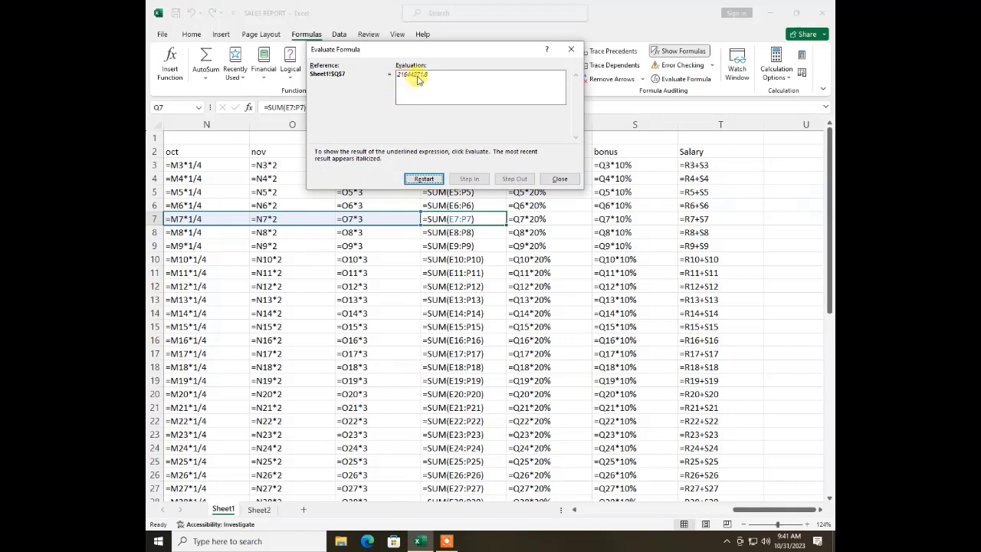
pyautogui.click(563, 180)
# Run Error Checking on Sheet1 from total Sale cell Q3 and dismiss the message.
pyautogui.click(455, 269)
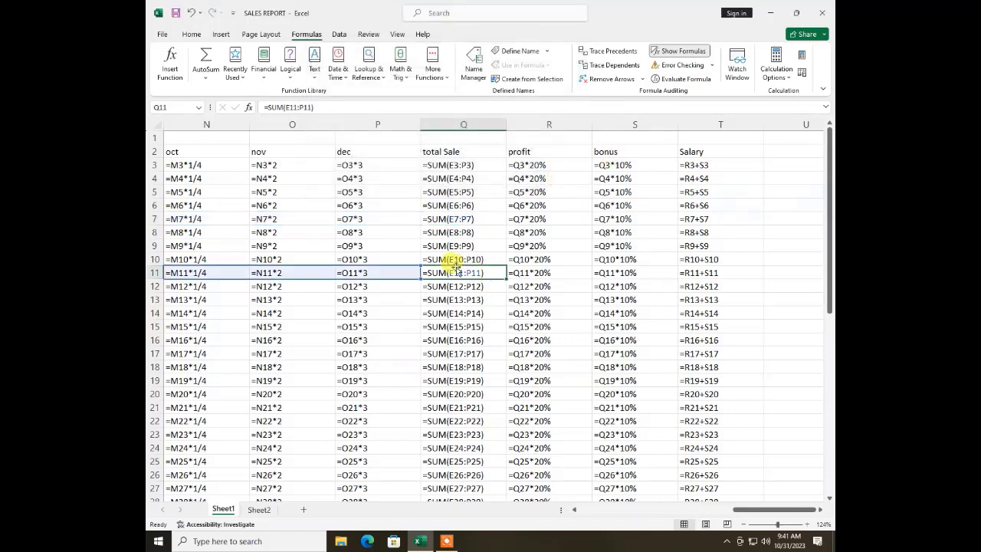
pyautogui.click(463, 165)
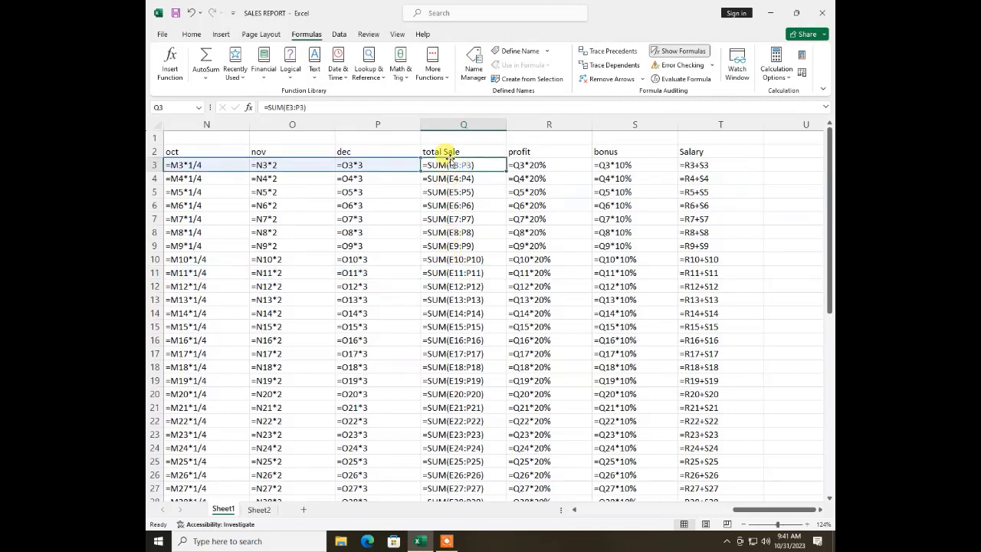
pyautogui.click(678, 68)
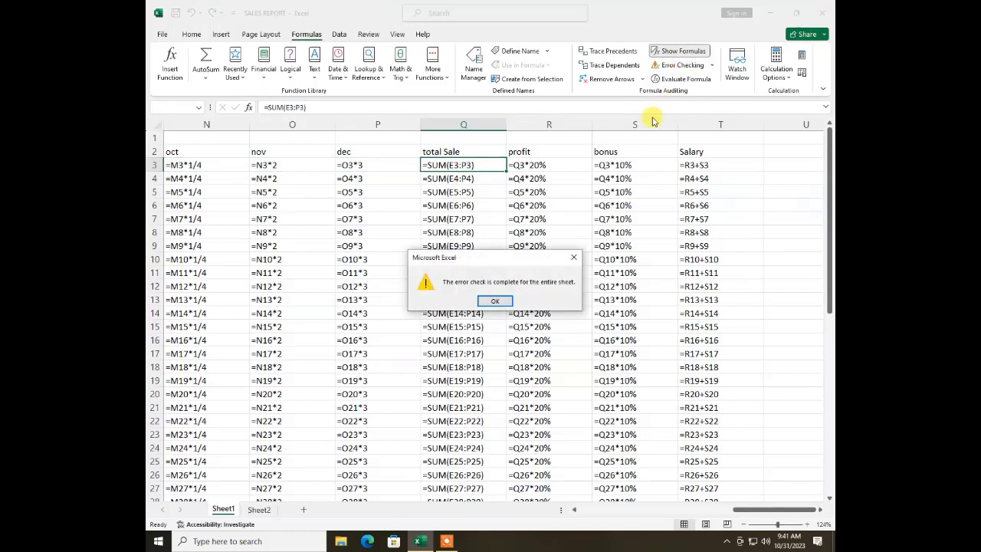
pyautogui.click(495, 301)
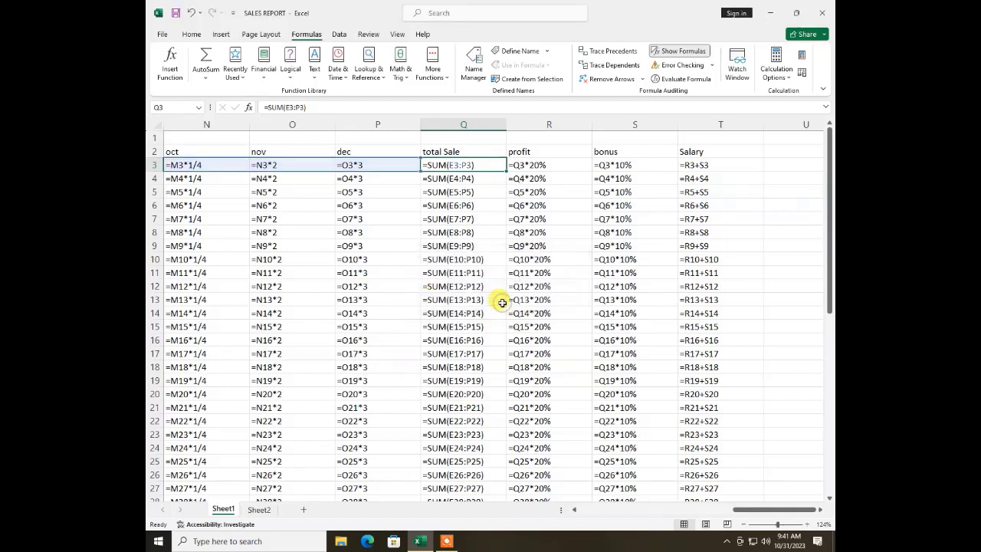
# Turn off the formula display so Sheet1 shows values again, and return to its first columns.
pyautogui.click(341, 259)
pyautogui.click(676, 51)
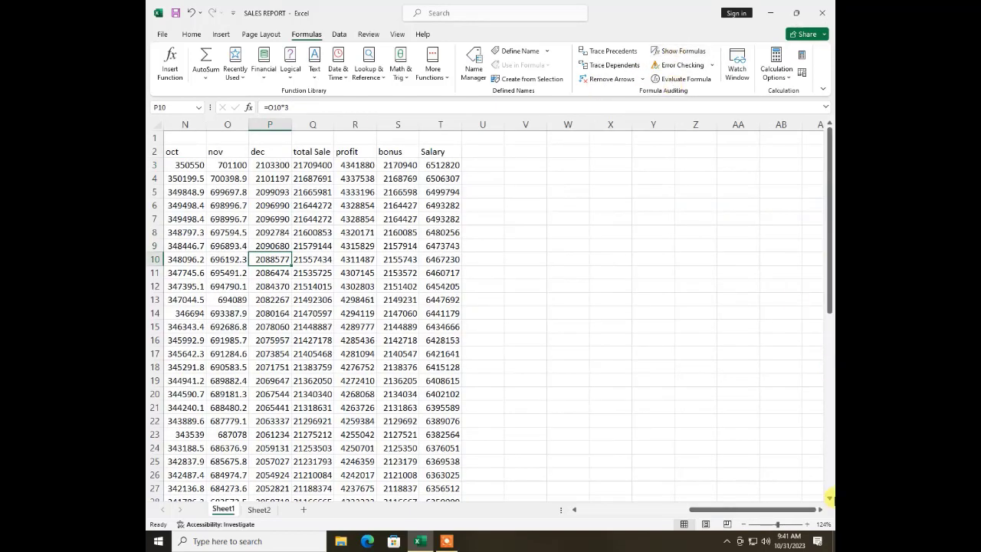
pyautogui.moveTo(751, 508); pyautogui.dragTo(628, 521)
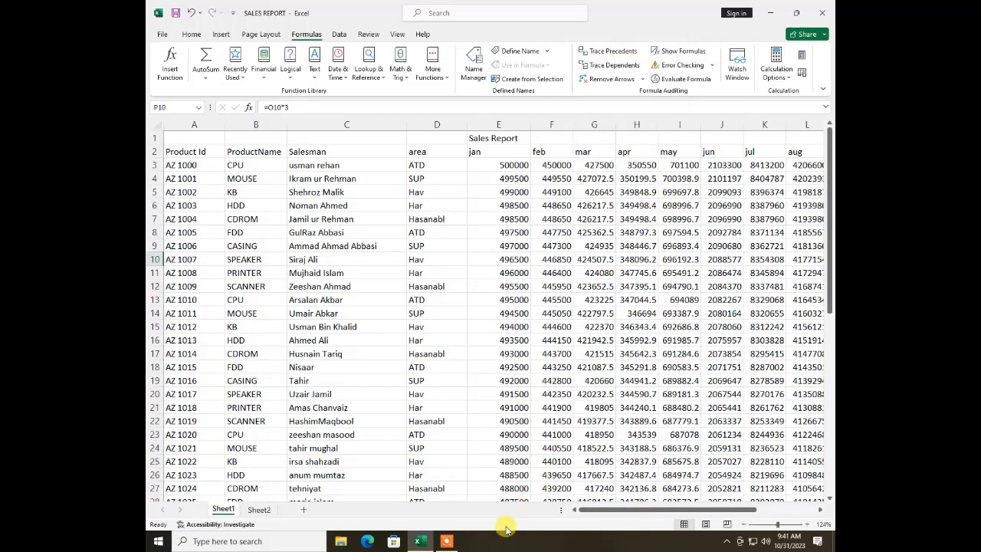
pyautogui.click(457, 544)
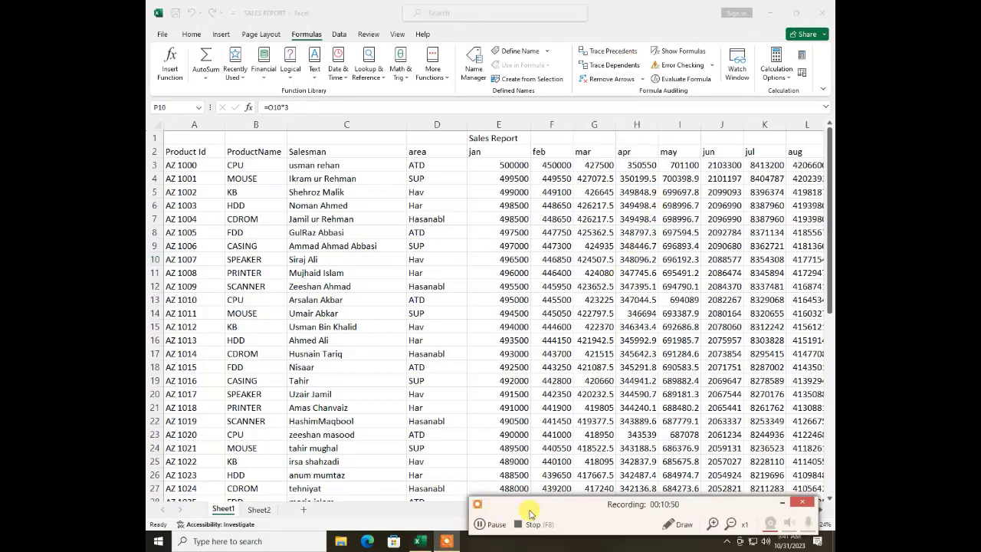